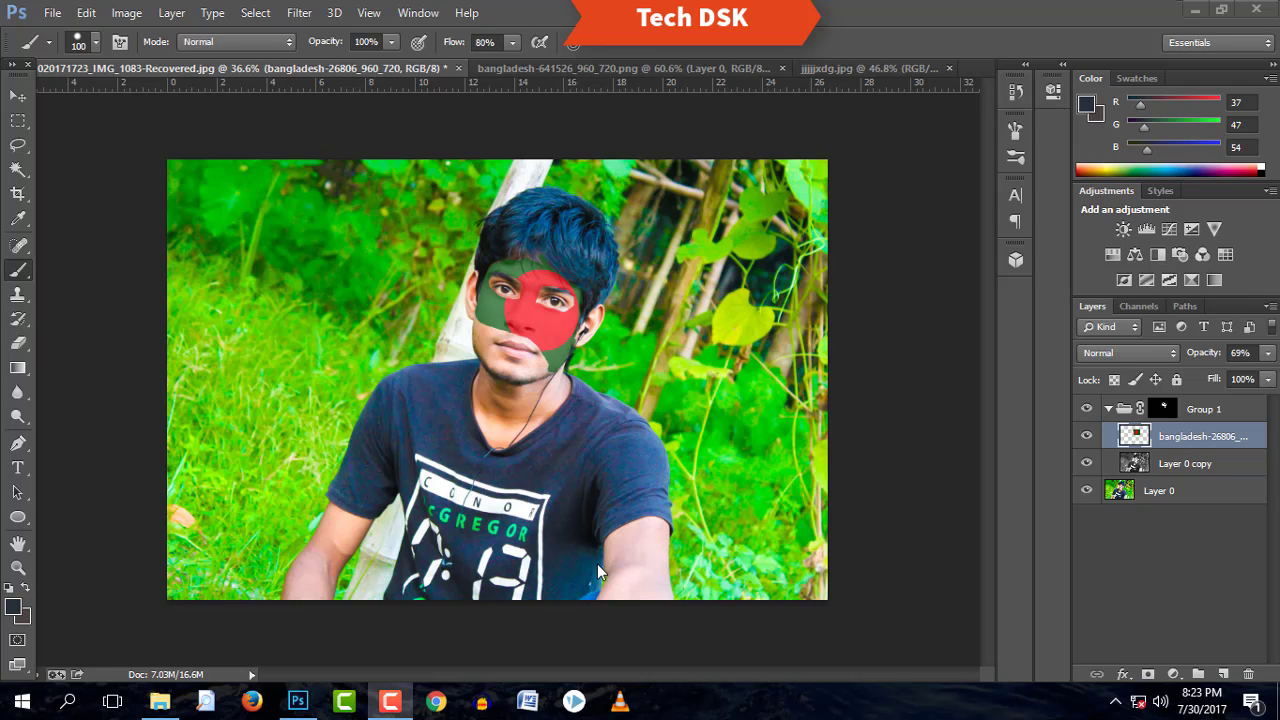
- Examine the face-flag portraits and the flag-painted hand image across the three open documents
scroll(597, 564, "up", 1)
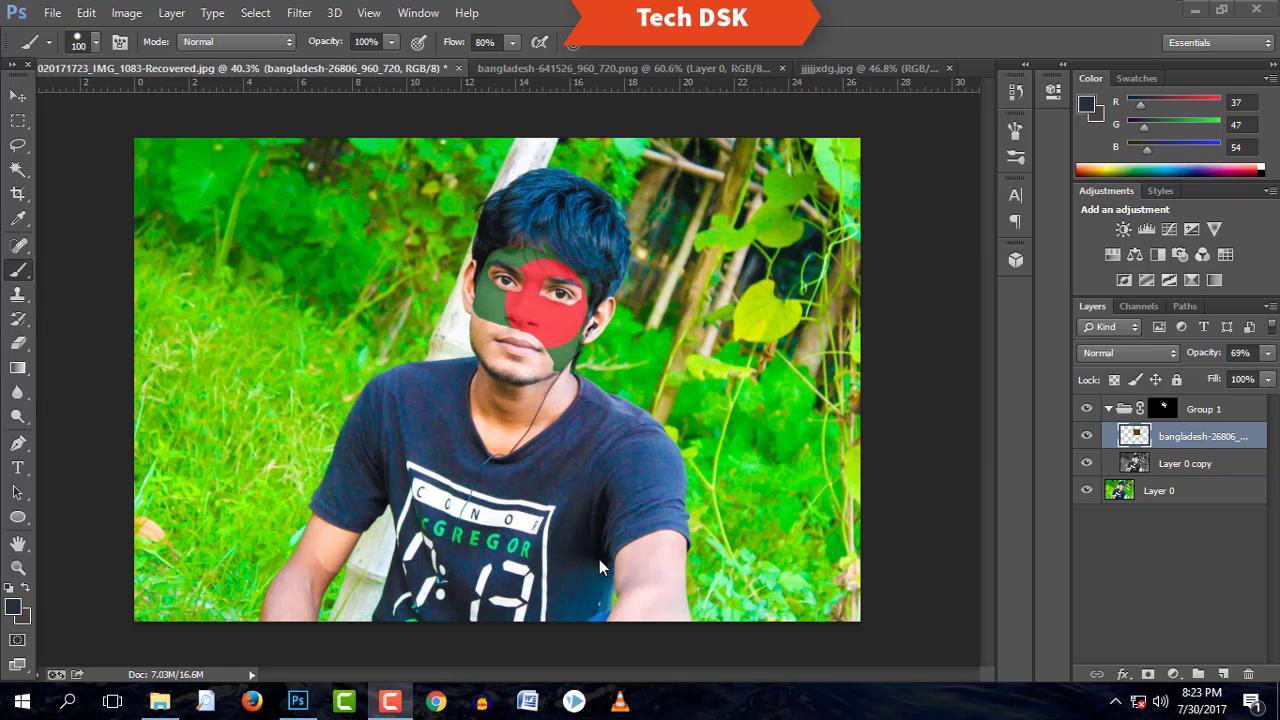
scroll(601, 555, "down", 1)
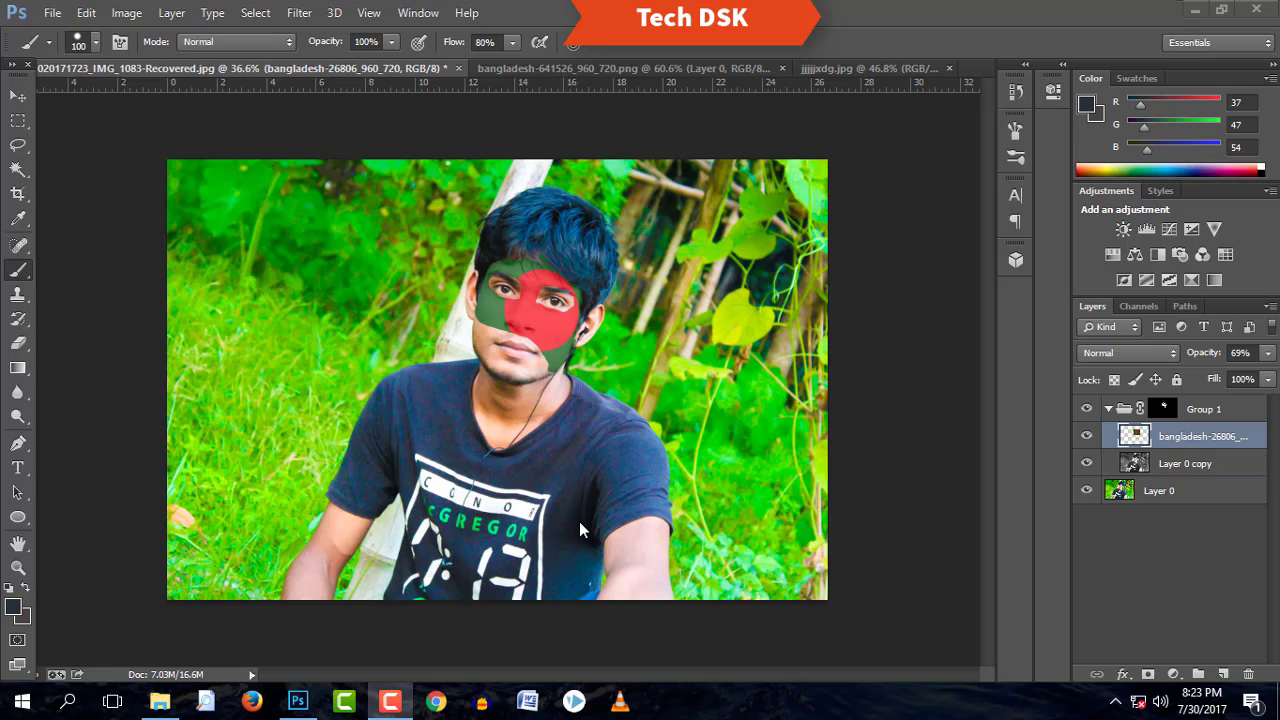
scroll(580, 521, "down", 1)
scroll(588, 520, "up", 2)
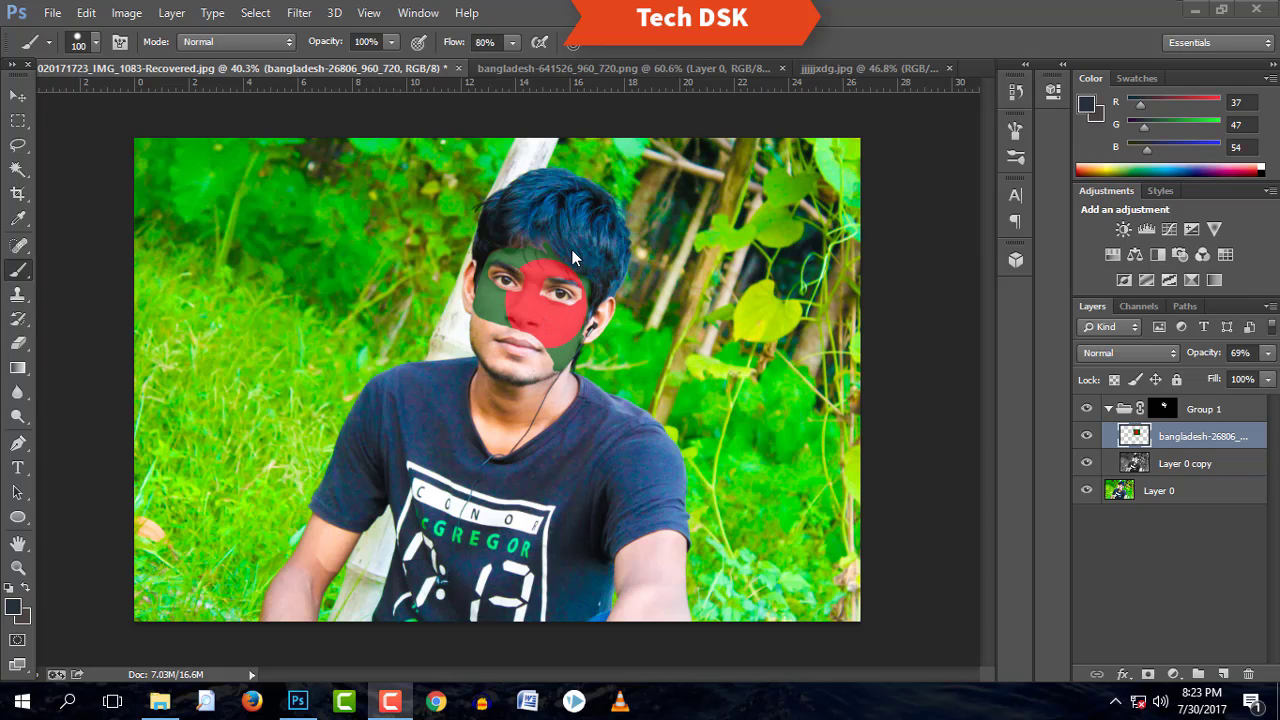
left_click(581, 67)
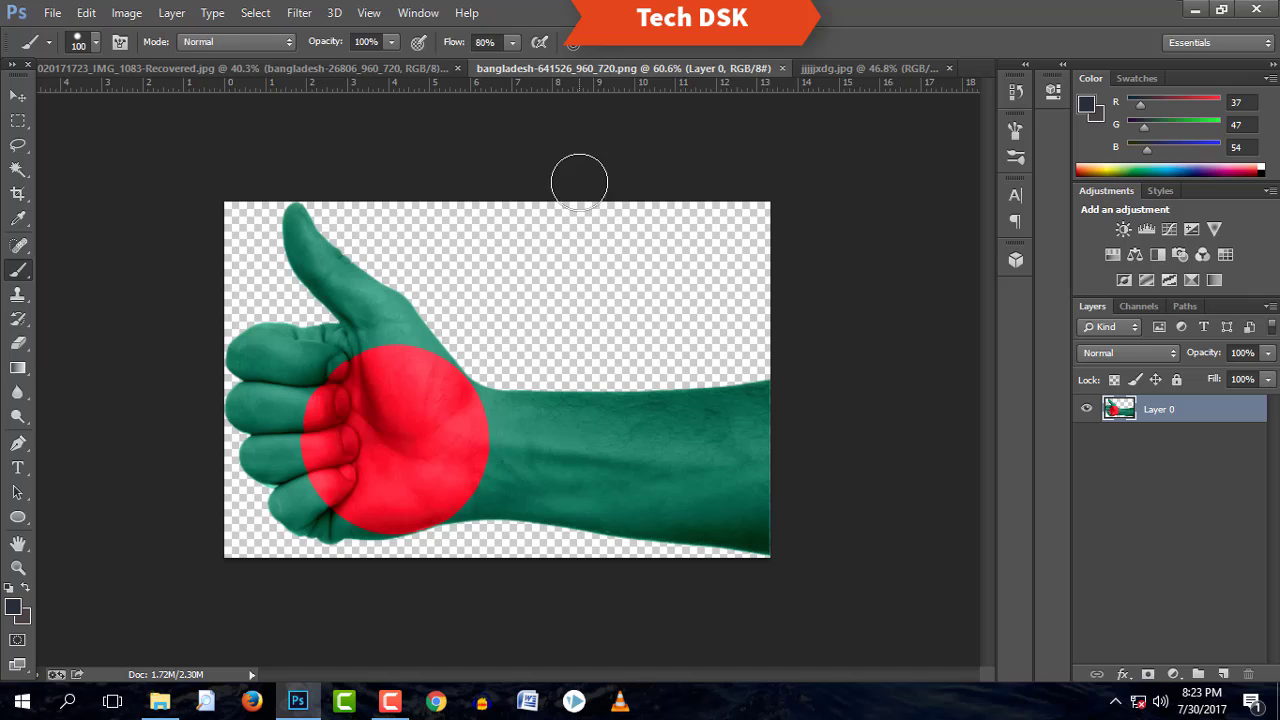
left_click(861, 67)
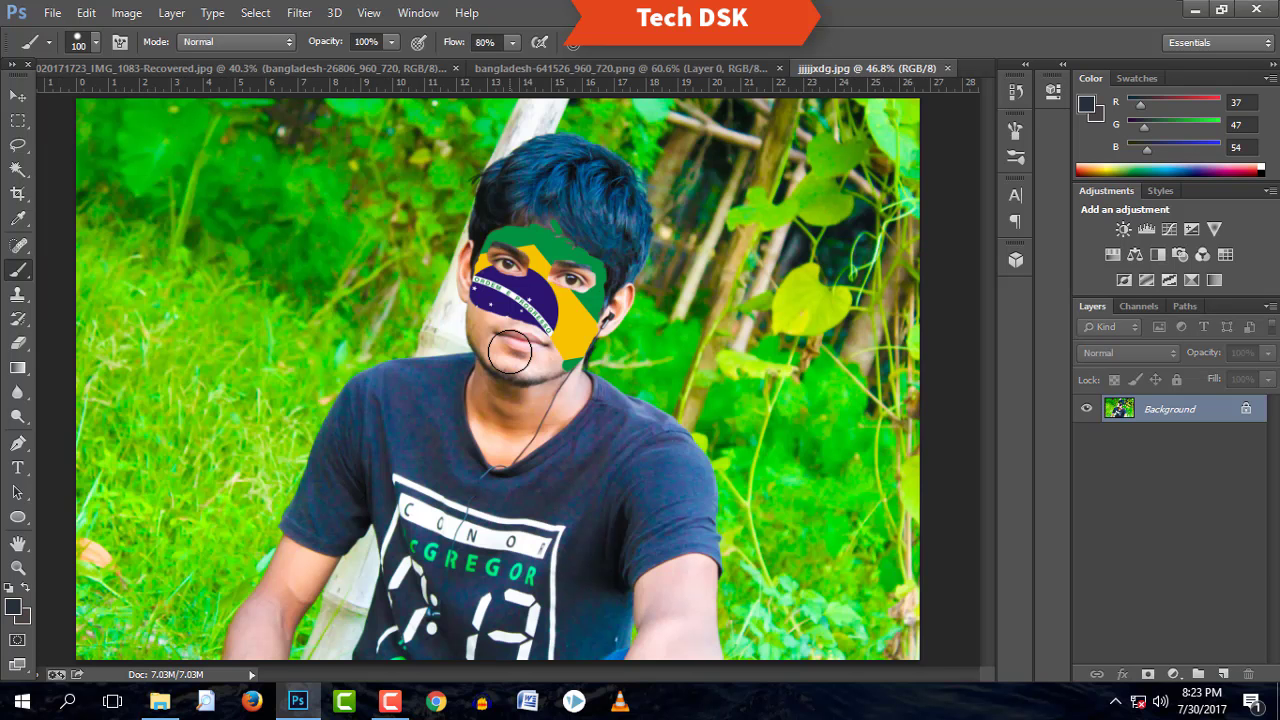
scroll(510, 352, "down", 2)
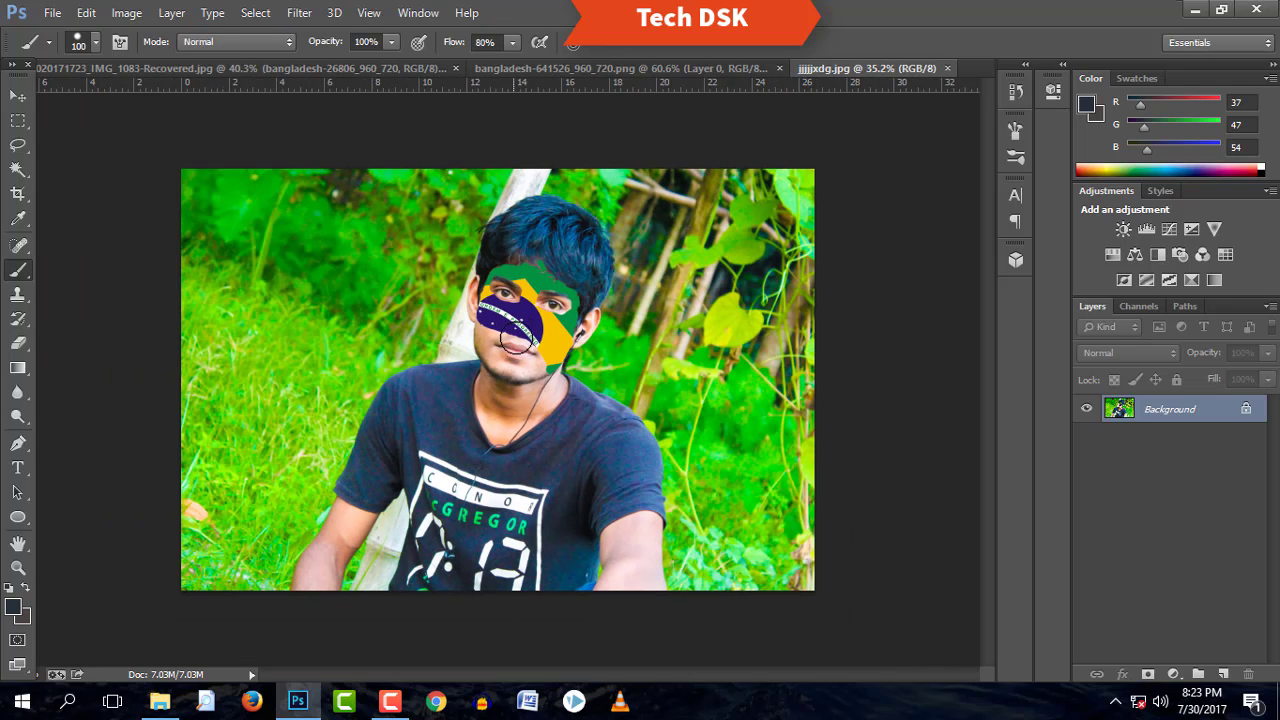
left_click(718, 66)
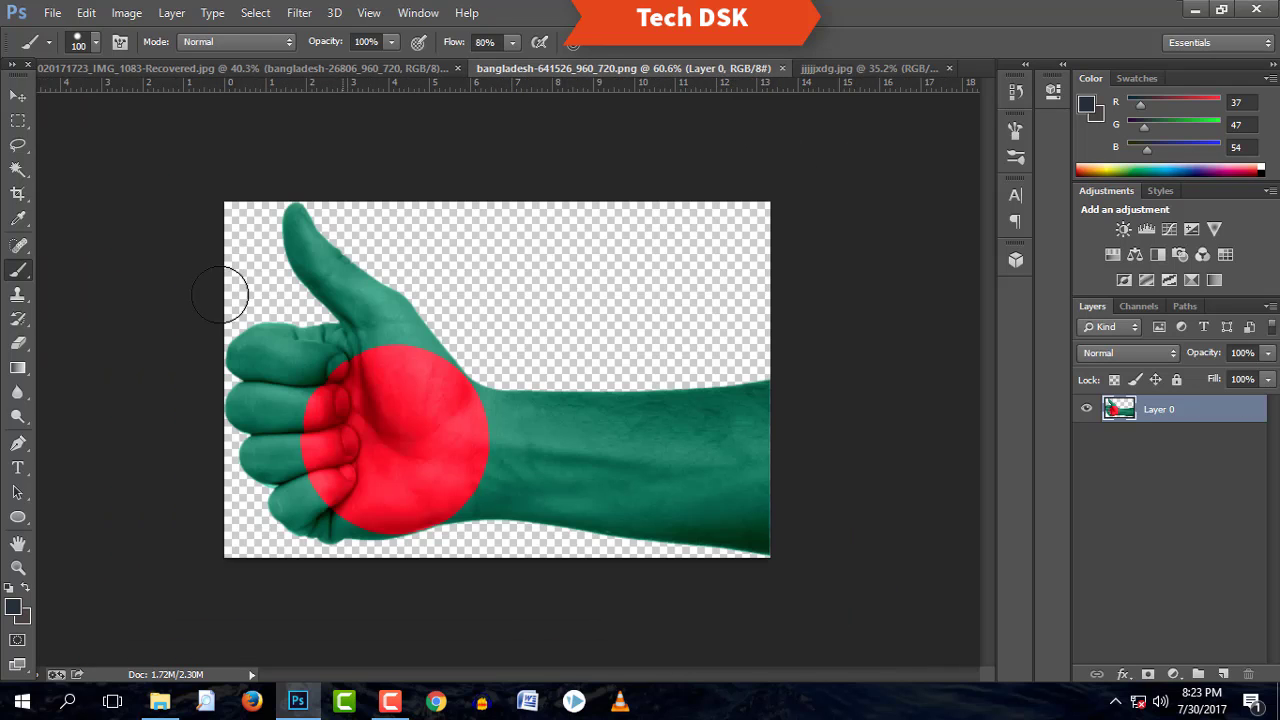
left_click(165, 68)
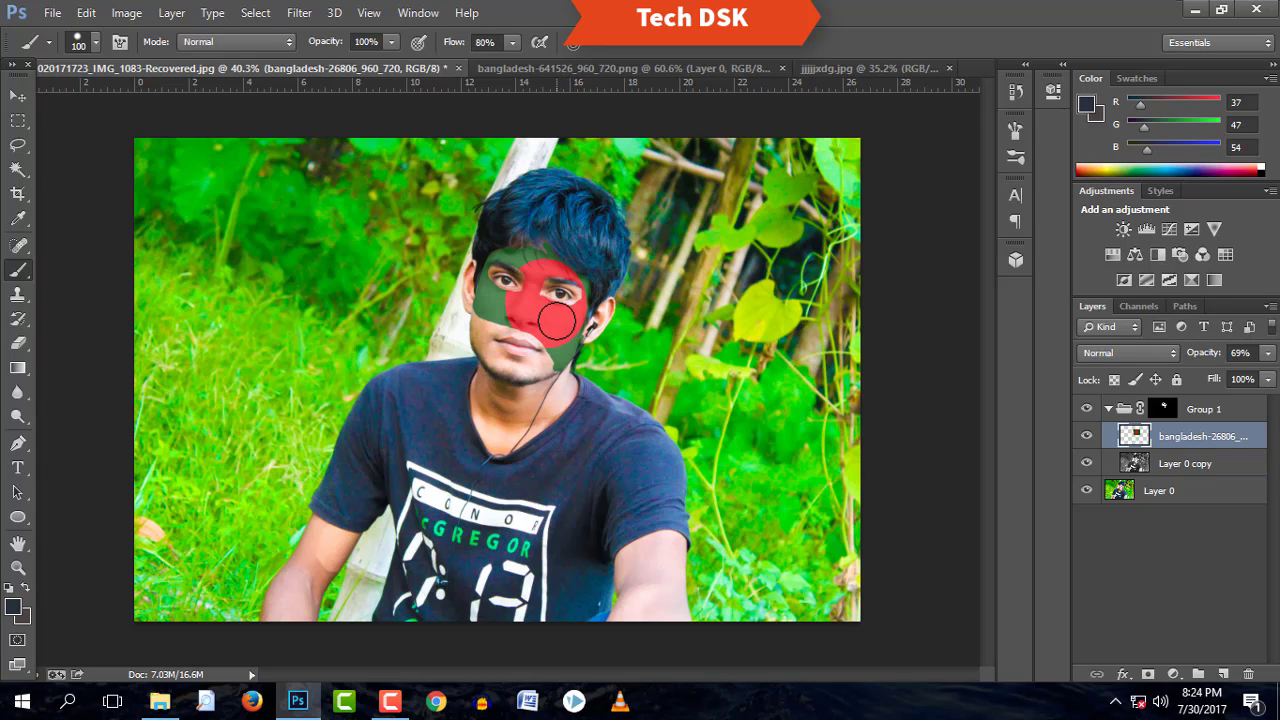
left_click(594, 68)
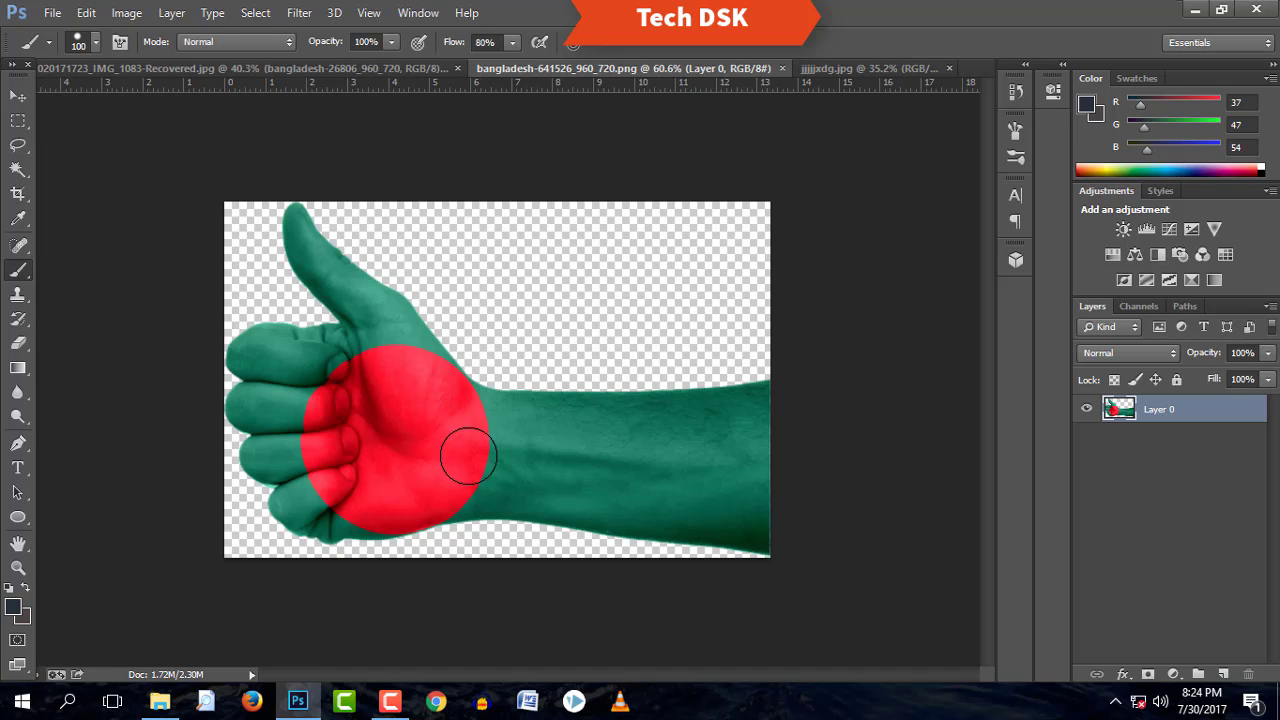
left_click(892, 69)
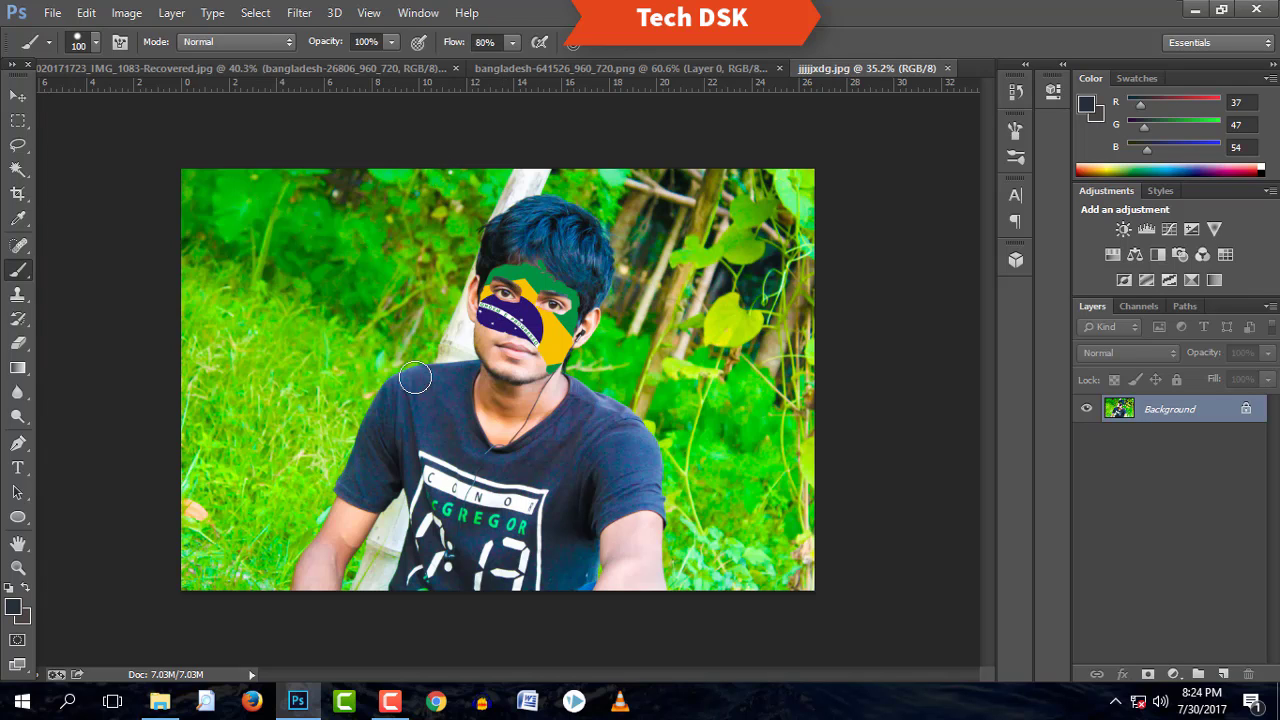
- Close all three open documents, discarding the changes to the edited portrait
left_click(455, 68)
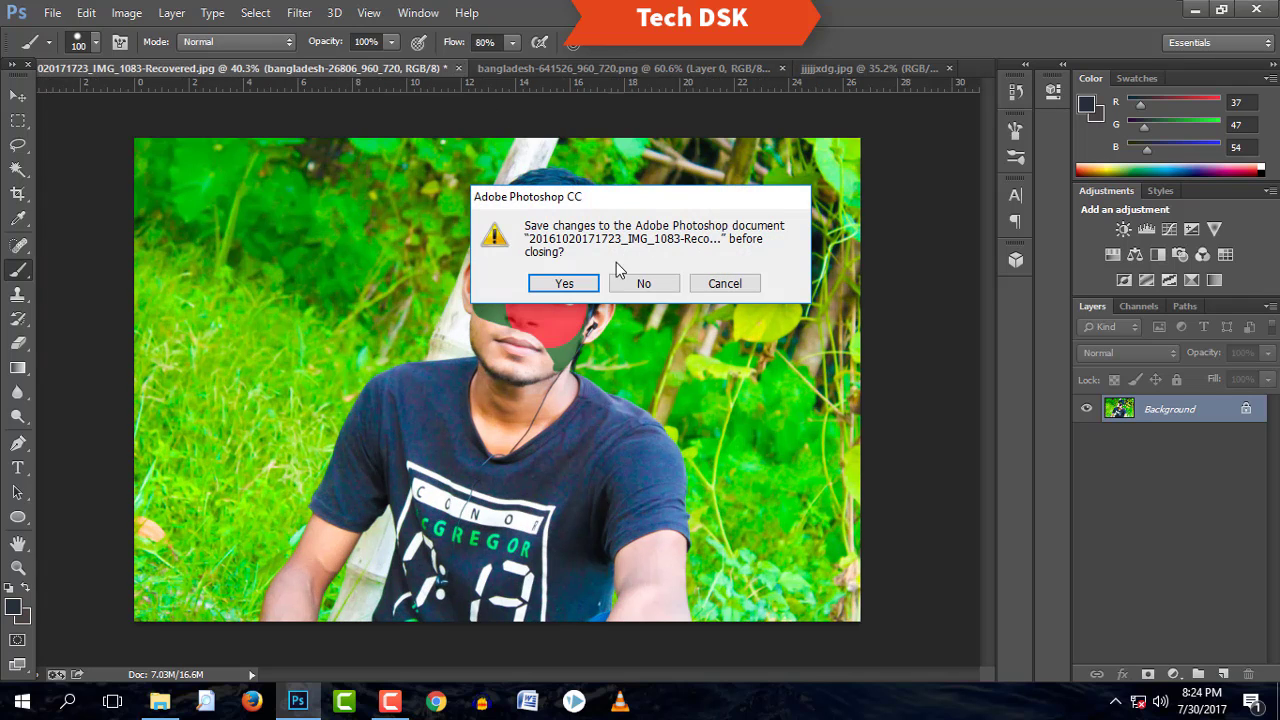
left_click(645, 284)
left_click(482, 69)
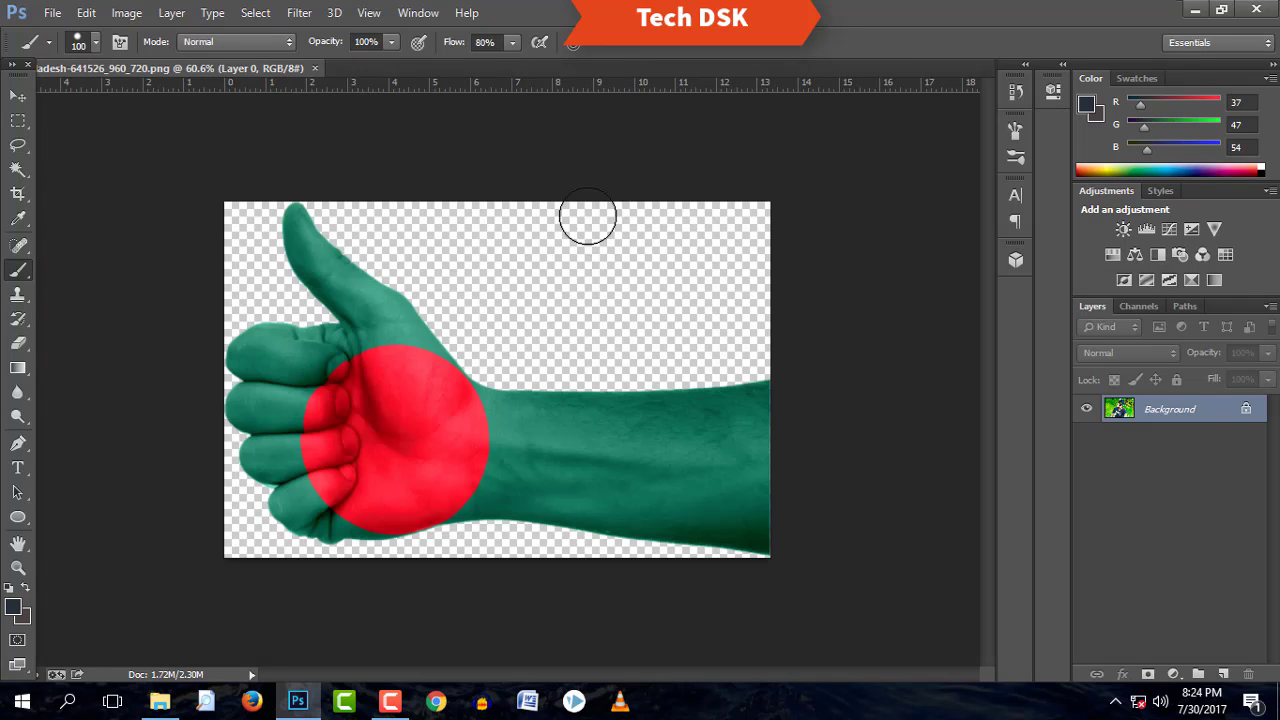
left_click(315, 68)
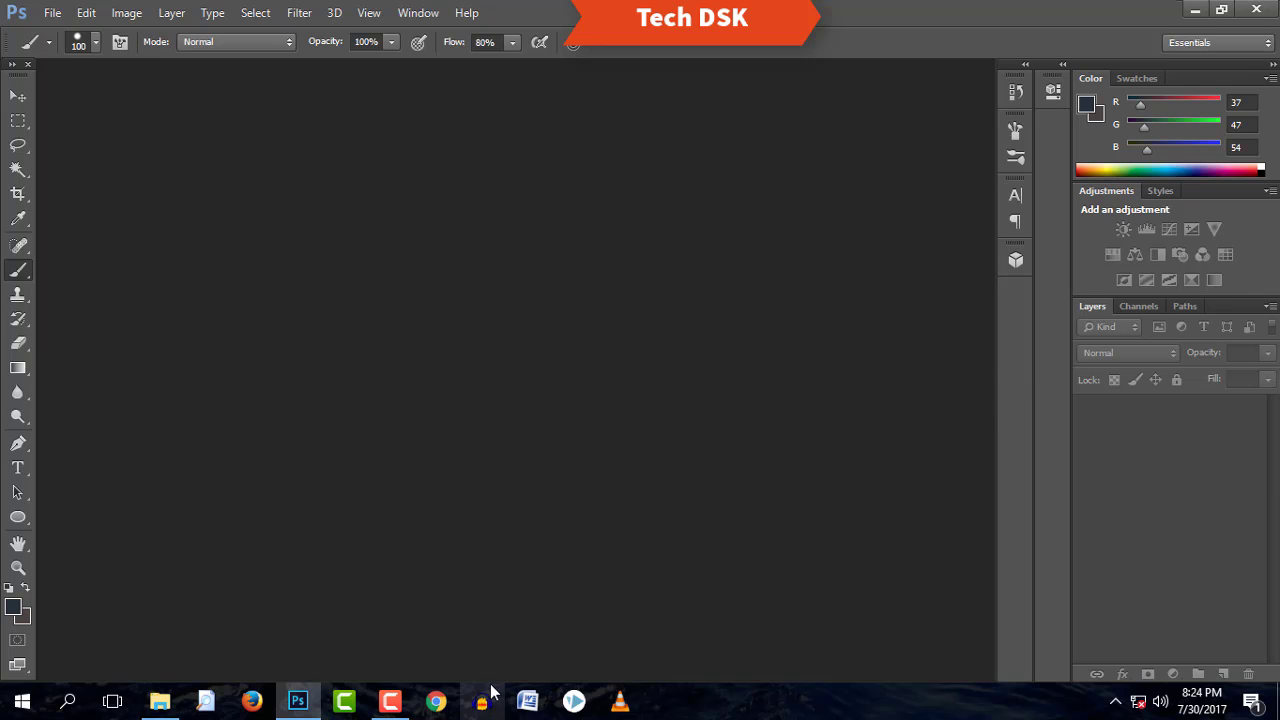
left_click(159, 702)
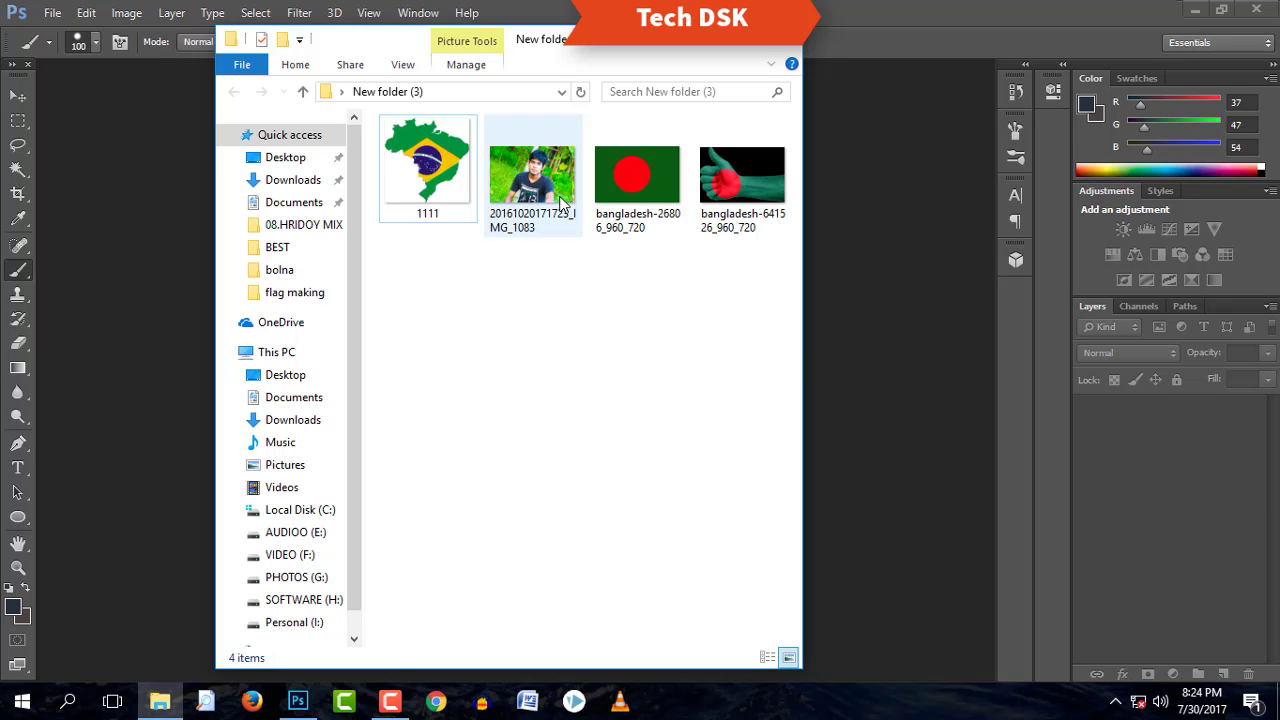
left_click_drag(532, 178, 174, 304)
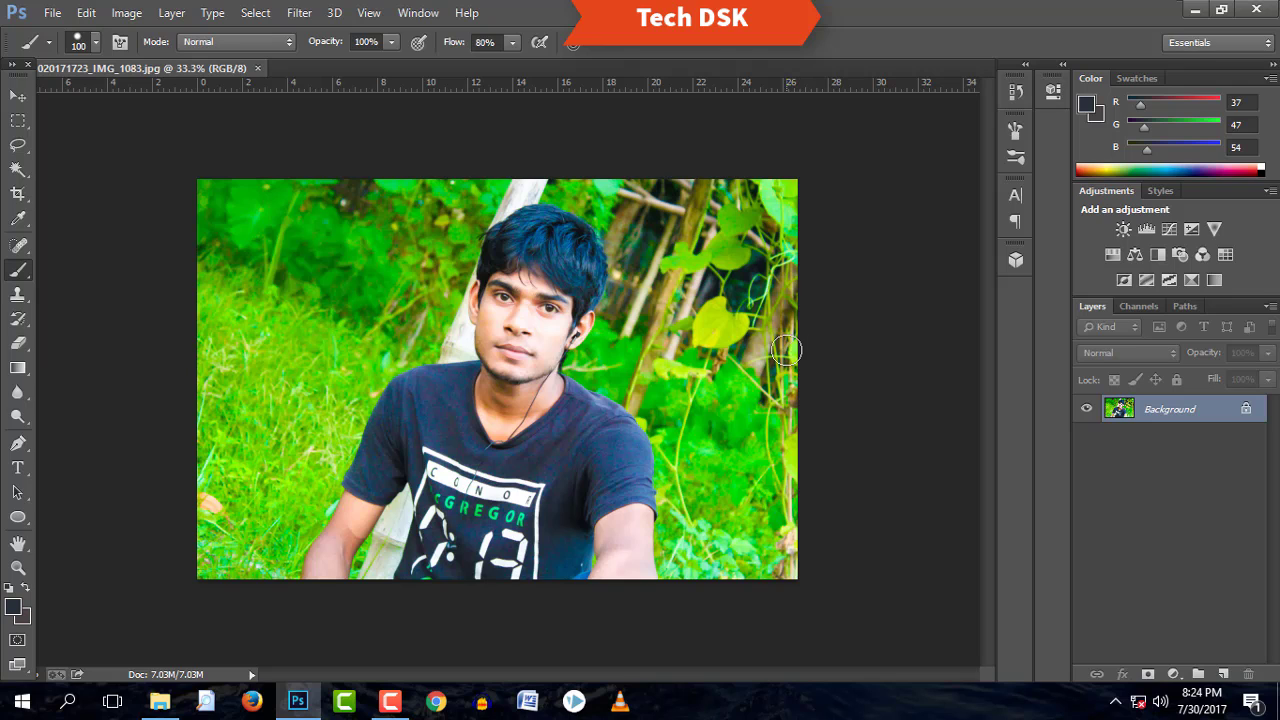
scroll(786, 350, "up", 2)
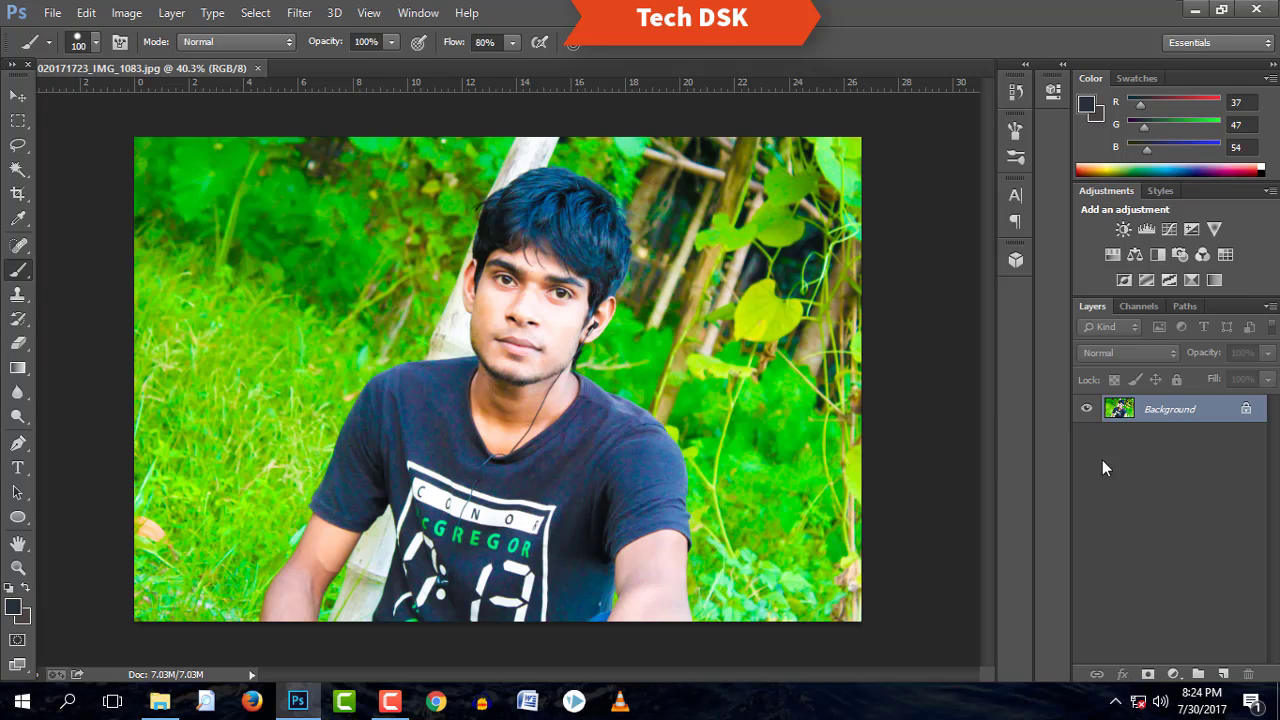
- Convert the locked background into a regular layer named Layer 0 and duplicate it as Layer 0 copy
double_click(1248, 411)
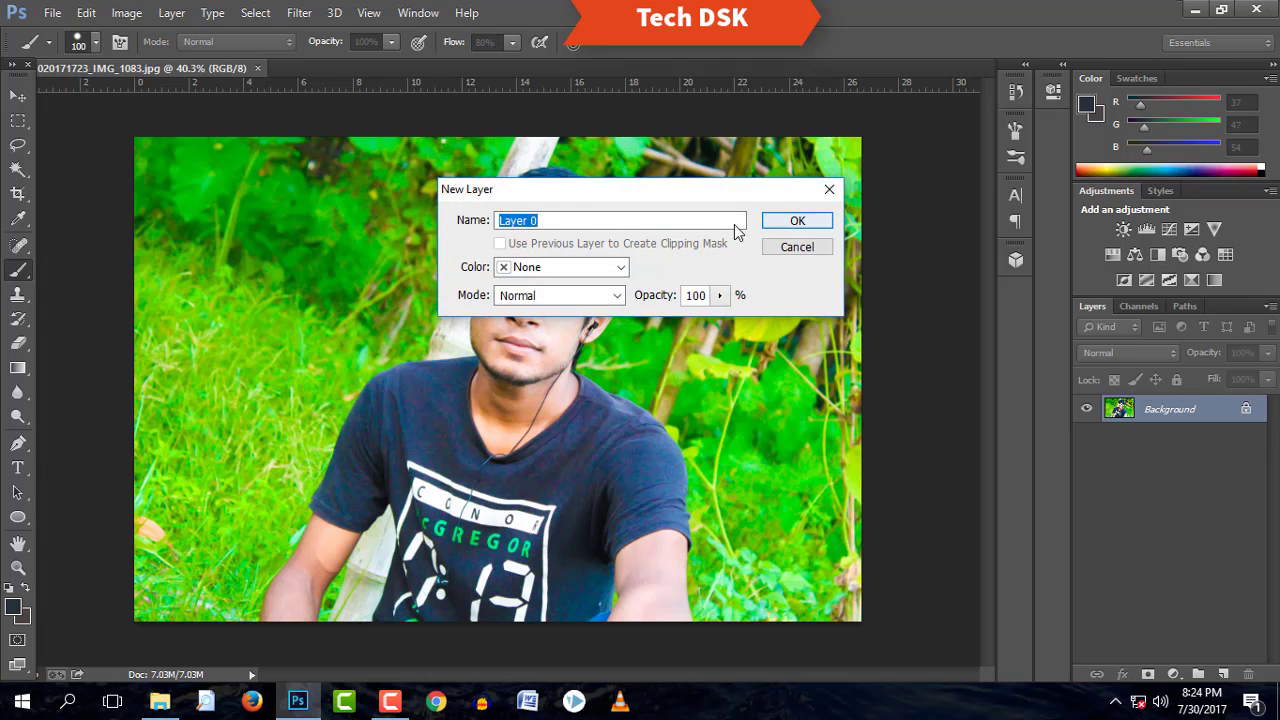
left_click(794, 222)
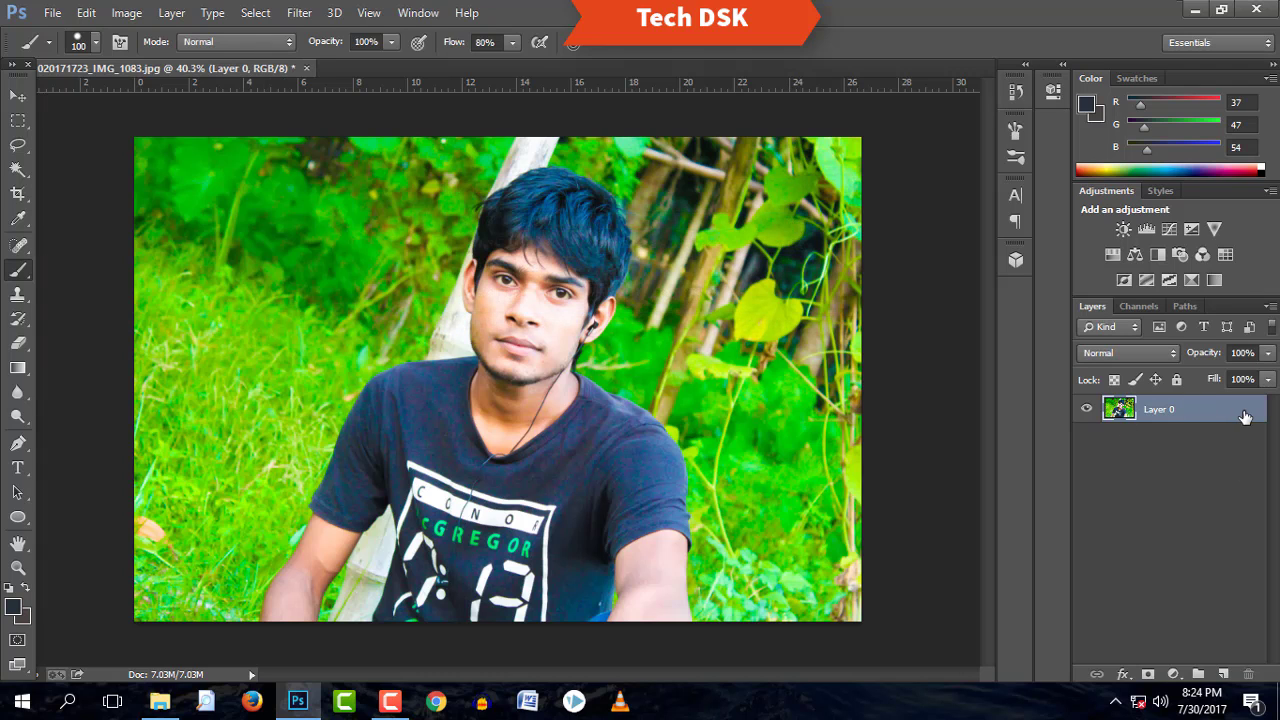
right_click(1162, 413)
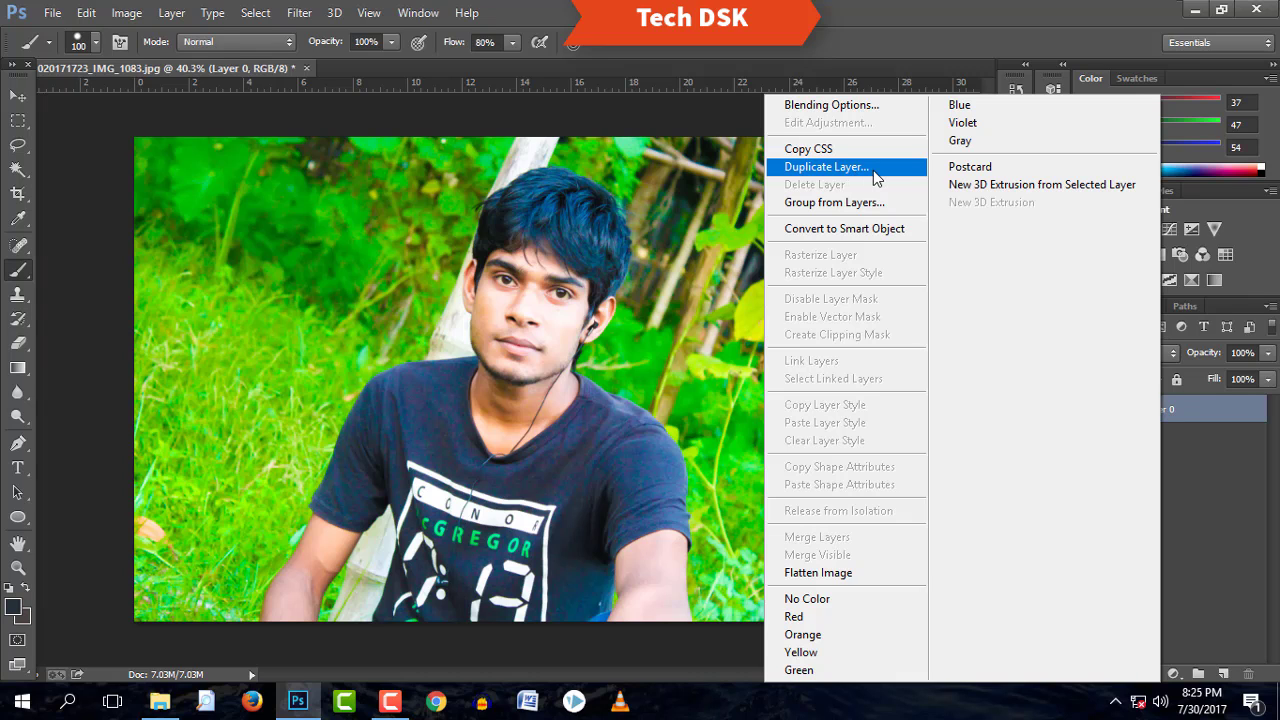
left_click(873, 172)
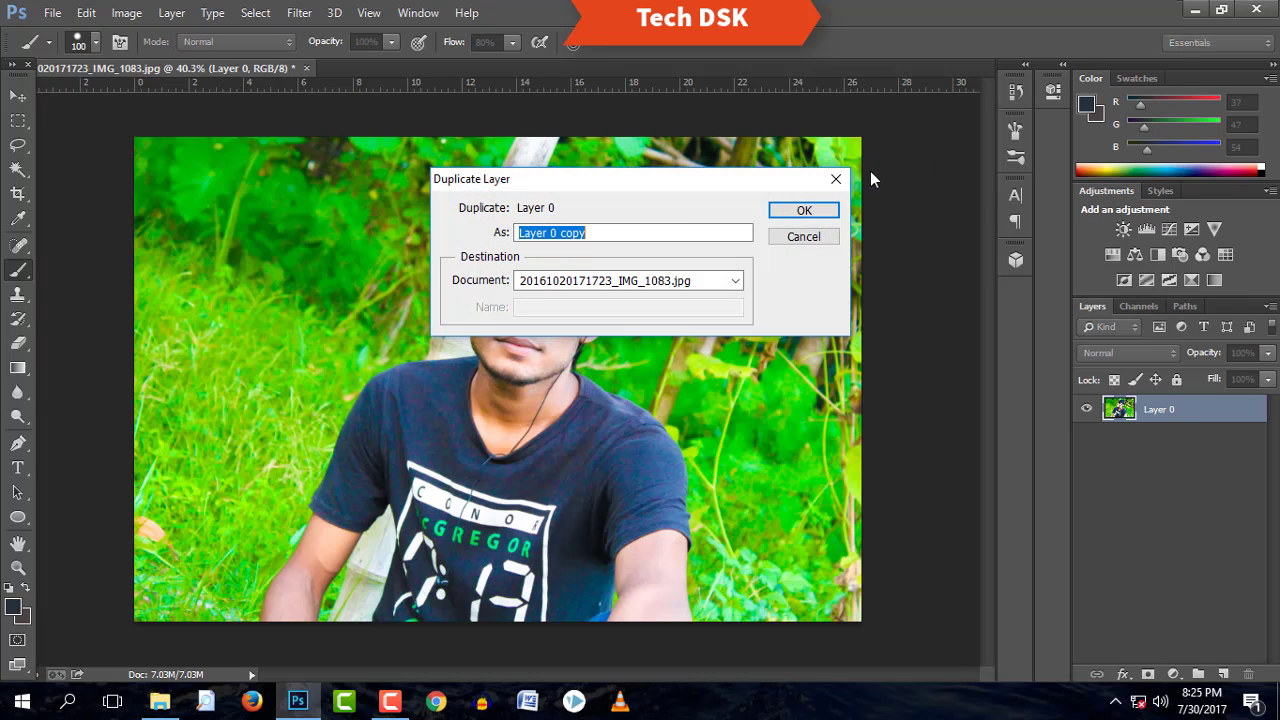
left_click(812, 212)
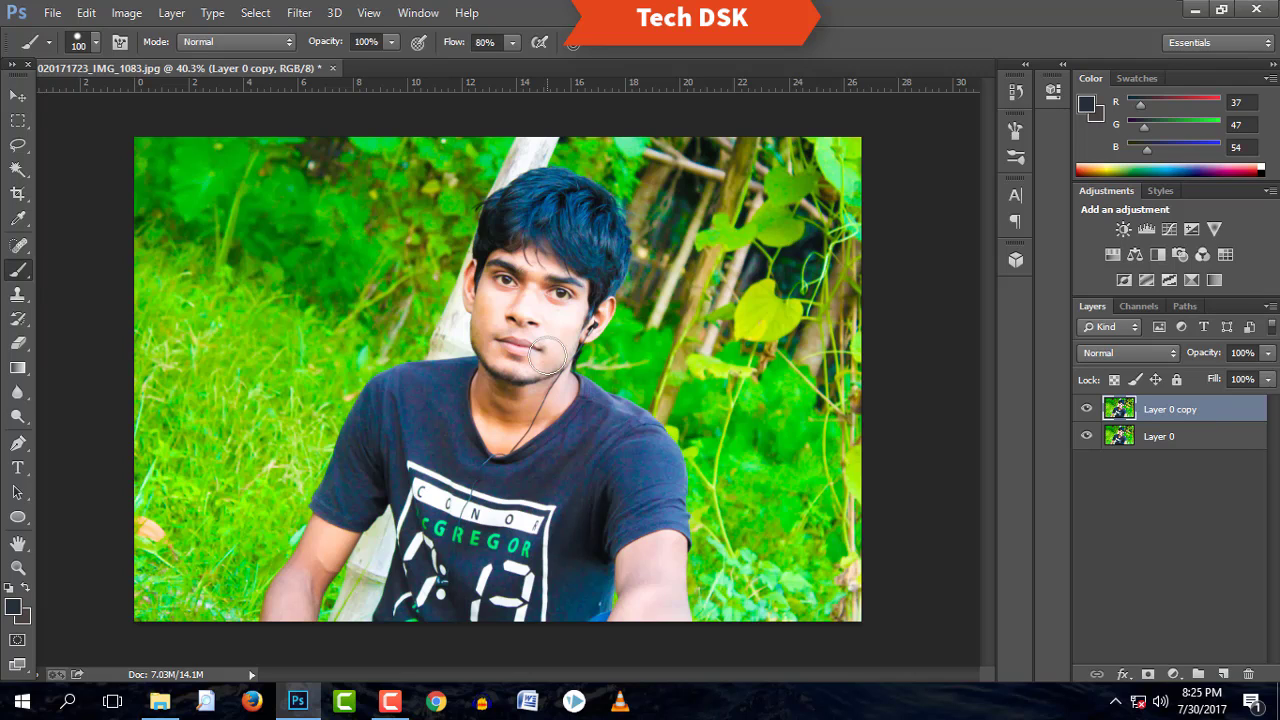
- Apply a Black & White adjustment with the Default preset to Layer 0 copy
left_click(117, 15)
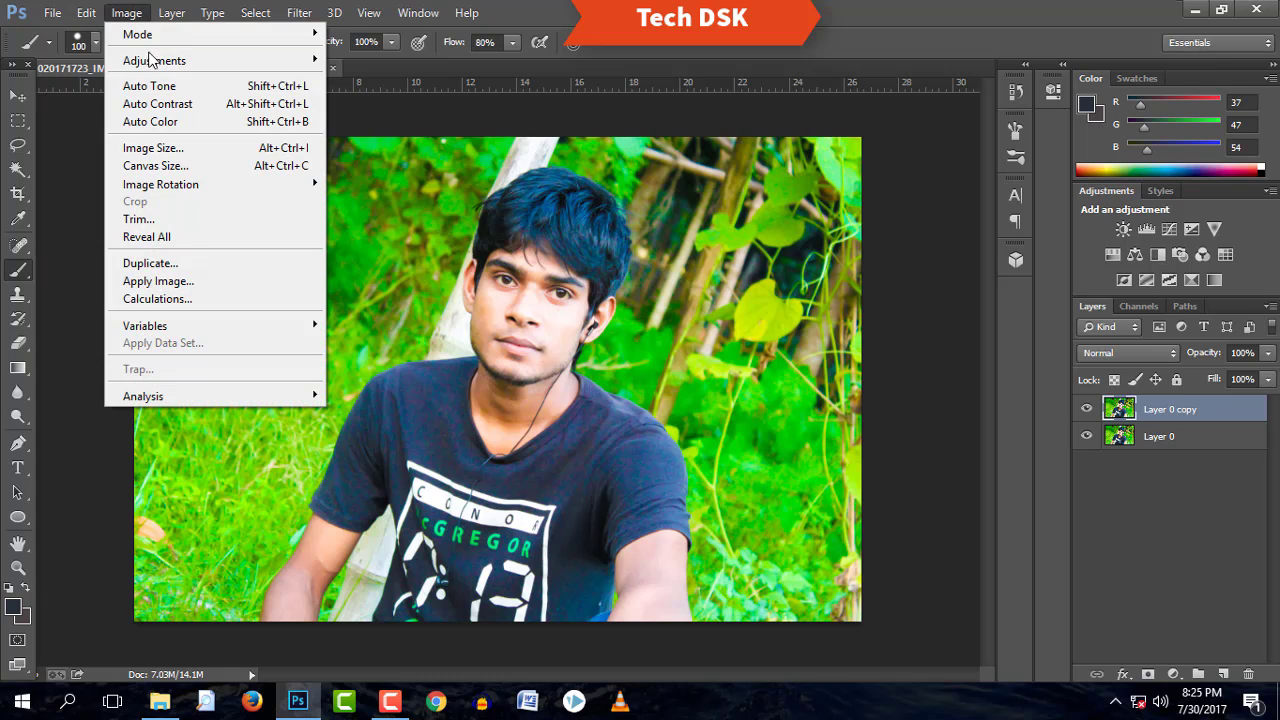
mouse_move(150, 60)
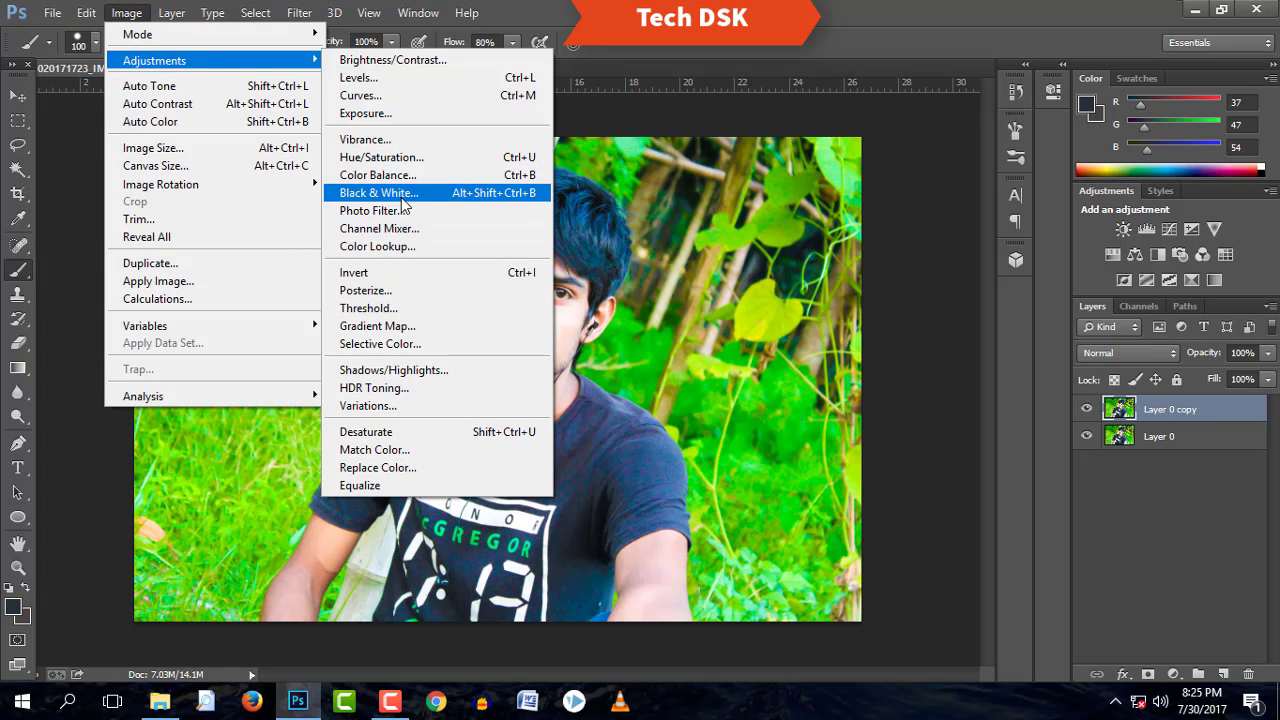
left_click(405, 194)
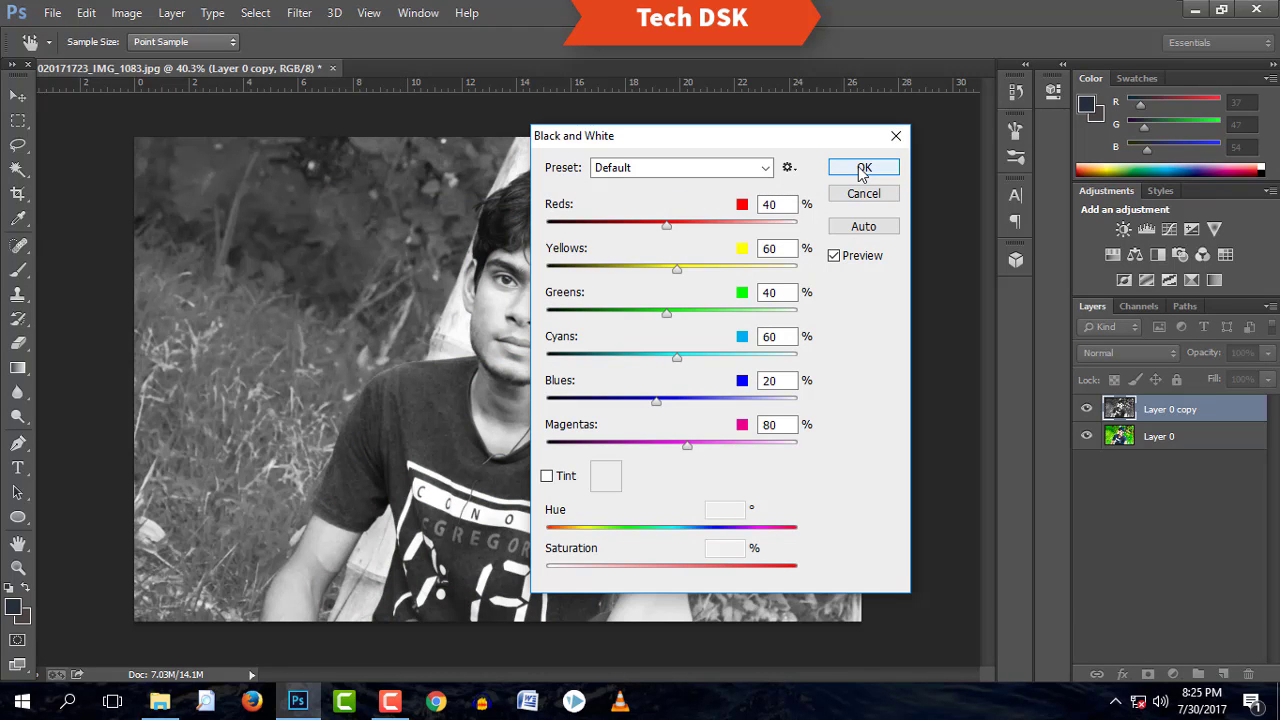
left_click(863, 168)
key("b")
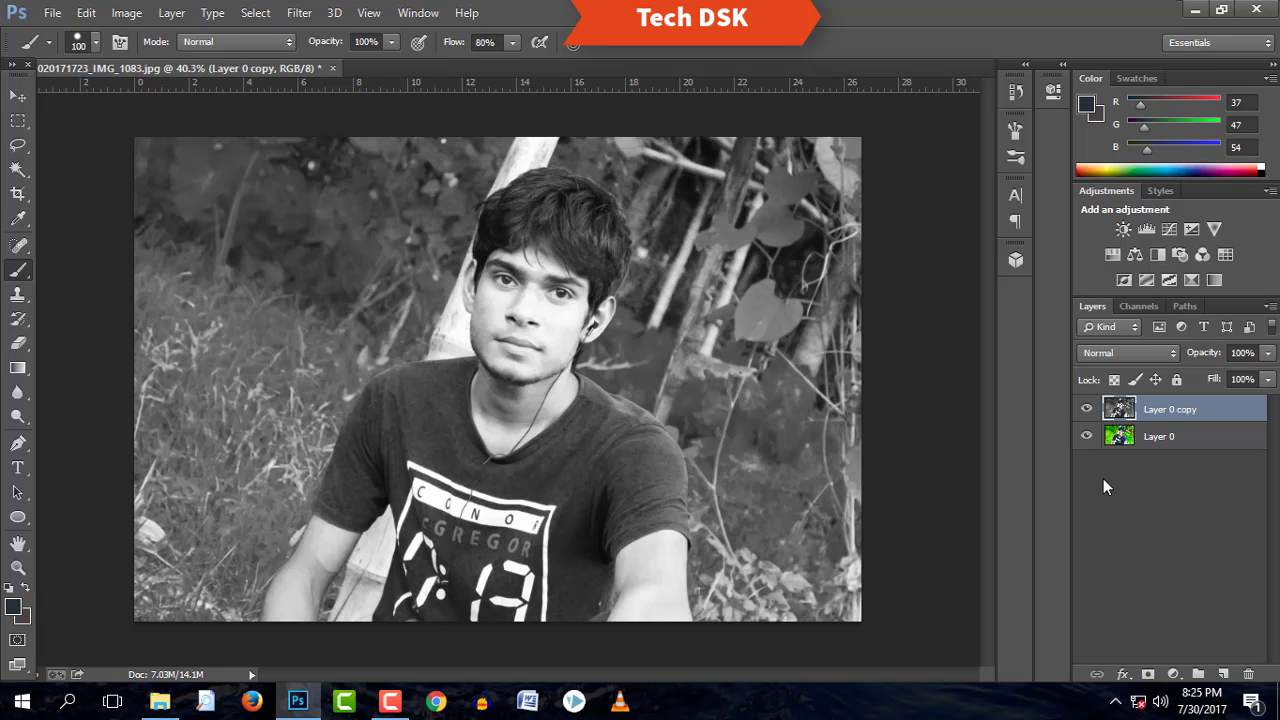
- Put the black-and-white Layer 0 copy into a group and give the group an inverted, all-black layer mask
key("ctrl+g")
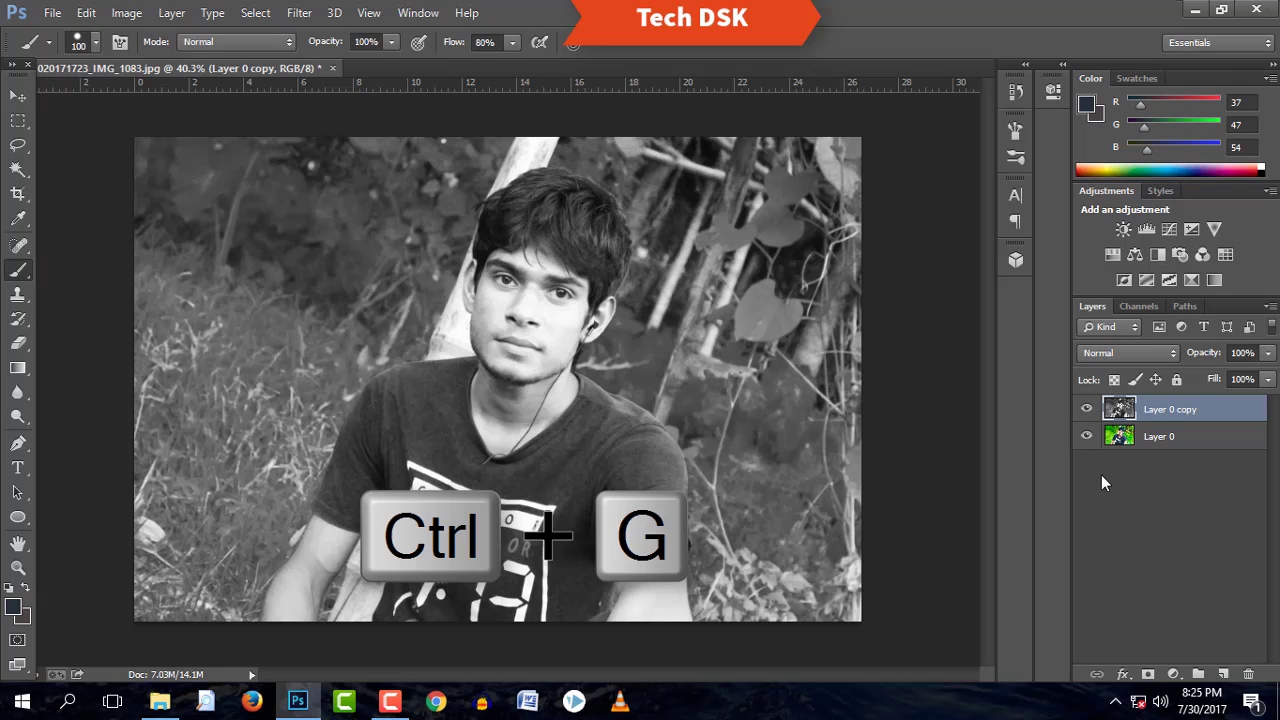
key("ctrl+g")
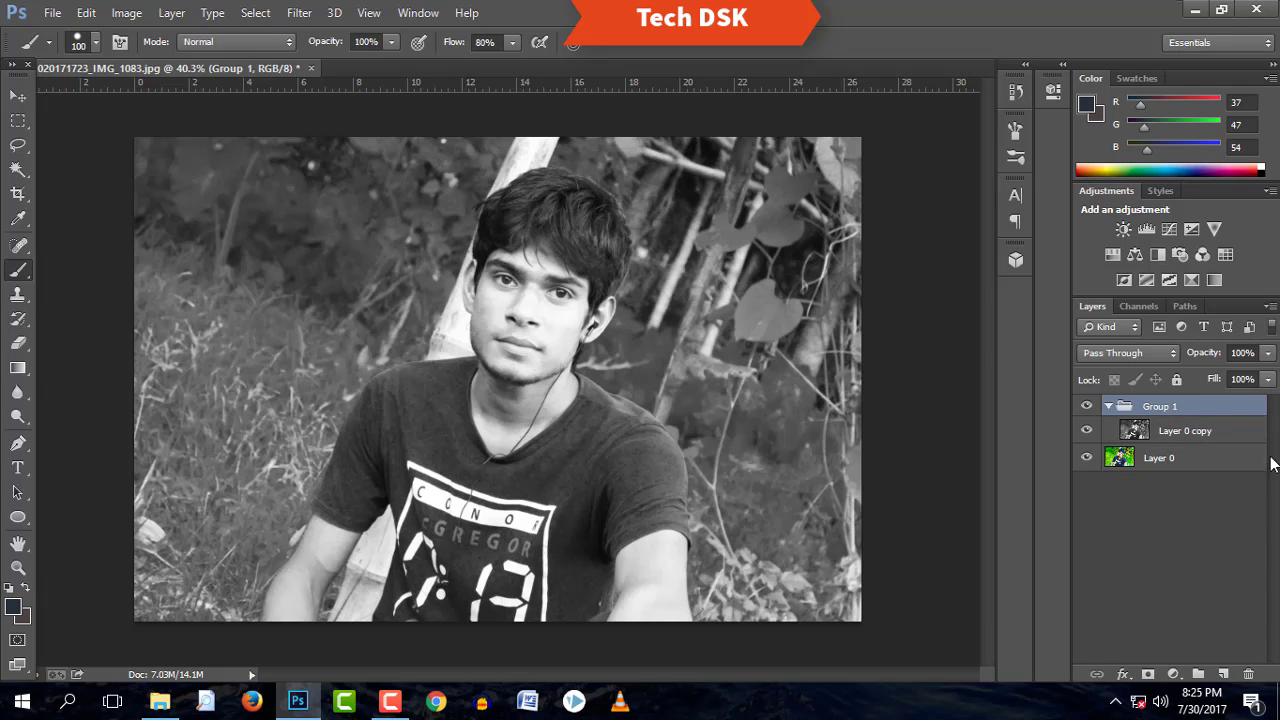
left_click(1147, 676)
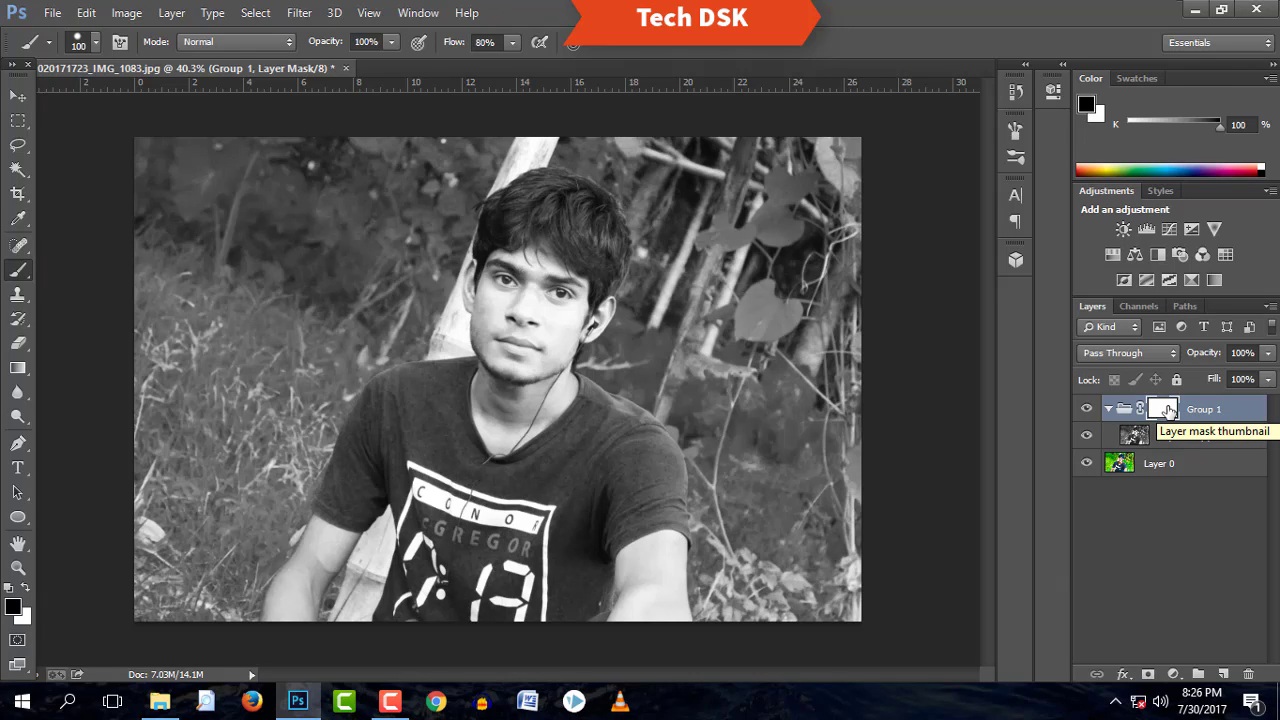
key("ctrl+i")
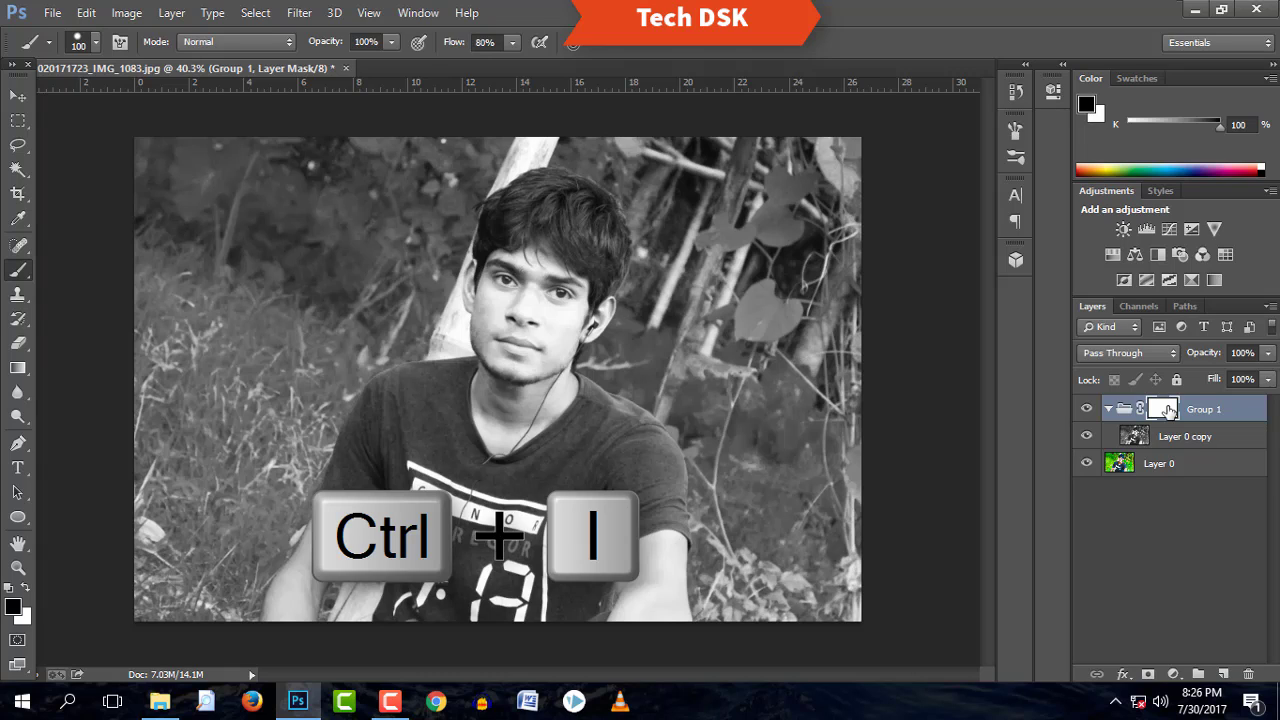
key("ctrl+i")
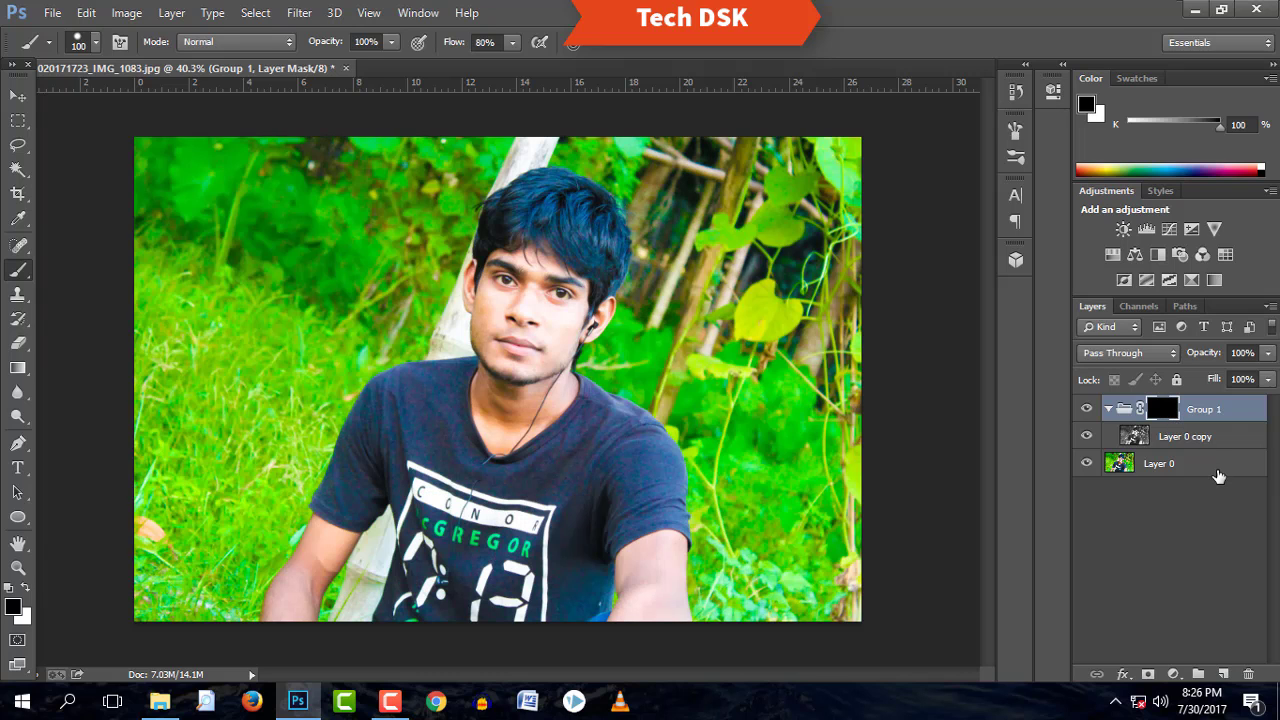
- Set up the Brush tool with white as foreground colour and a soft round 100 px tip at 0% hardness
left_click(18, 95)
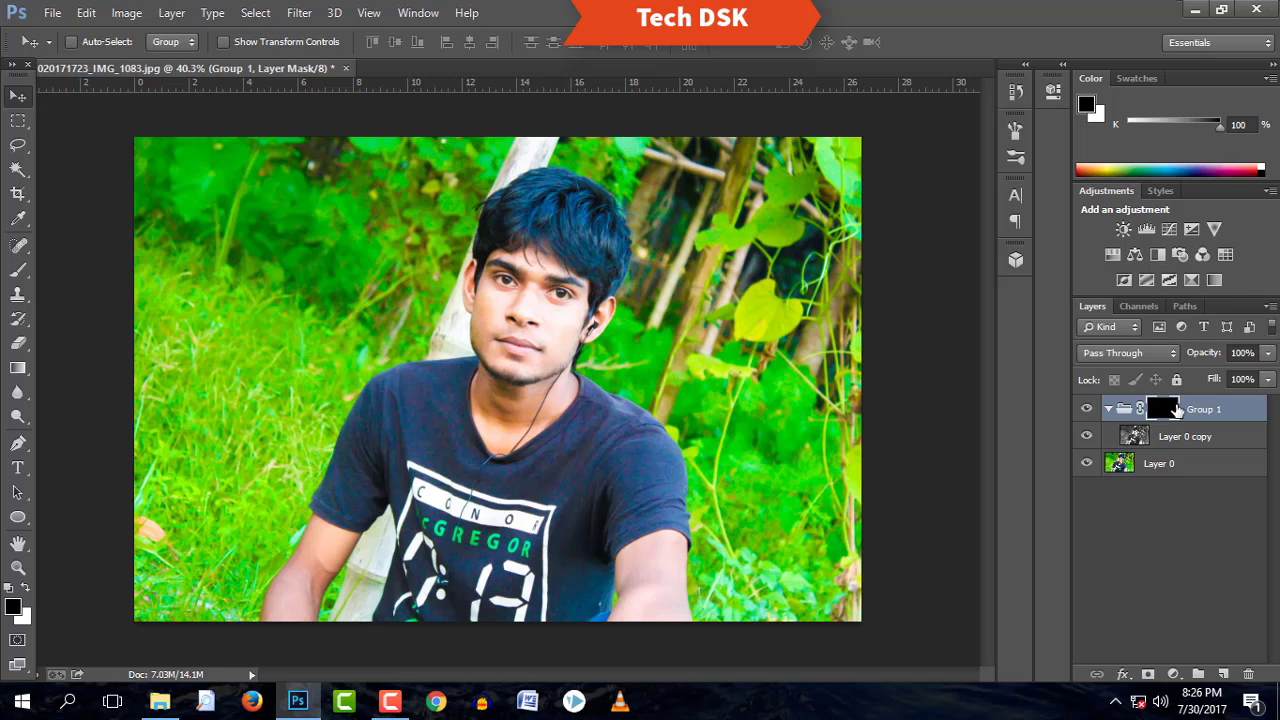
left_click(16, 272)
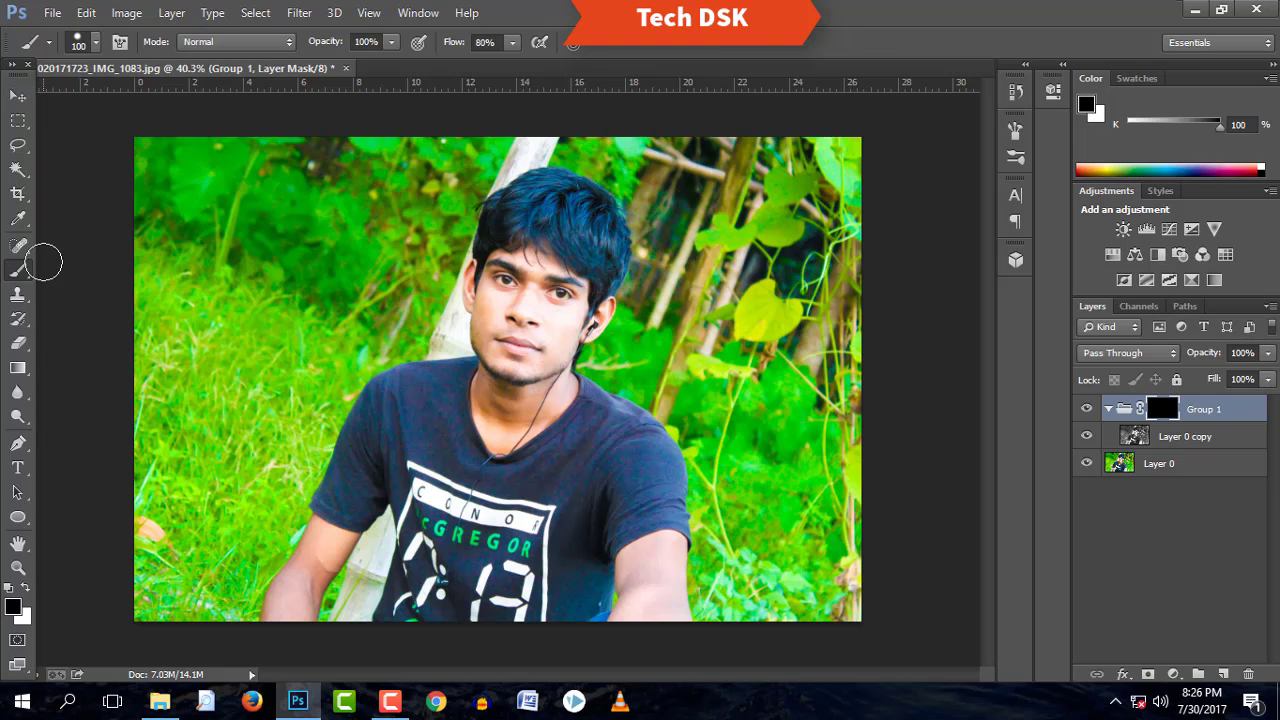
left_click(27, 590)
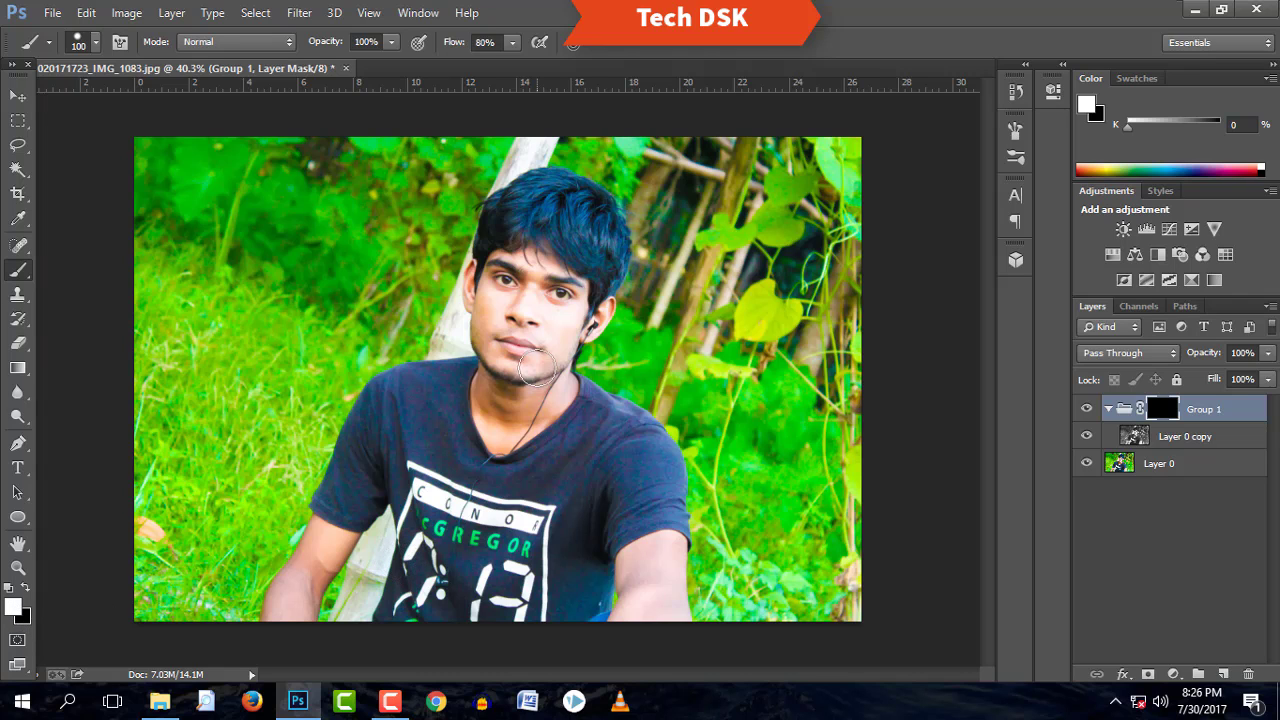
scroll(537, 365, "up", 2)
scroll(537, 365, "up", 3)
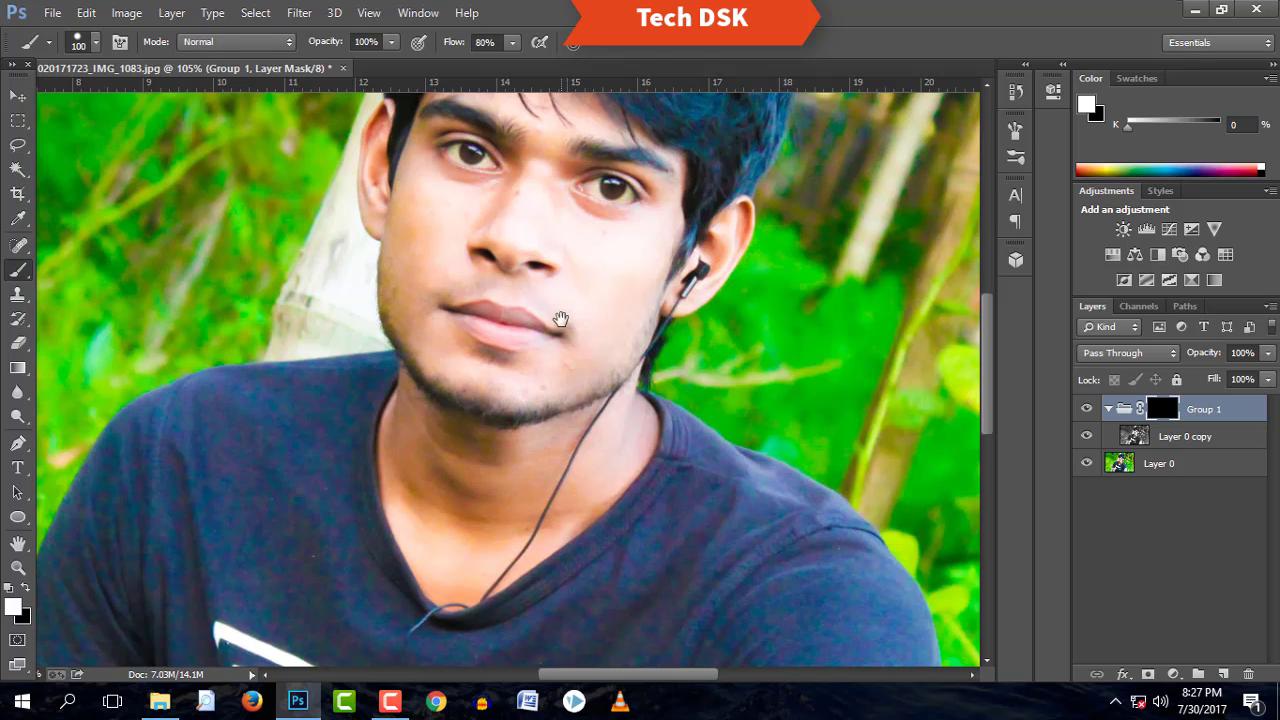
scroll(563, 315, "up", 5)
scroll(544, 294, "down", 1)
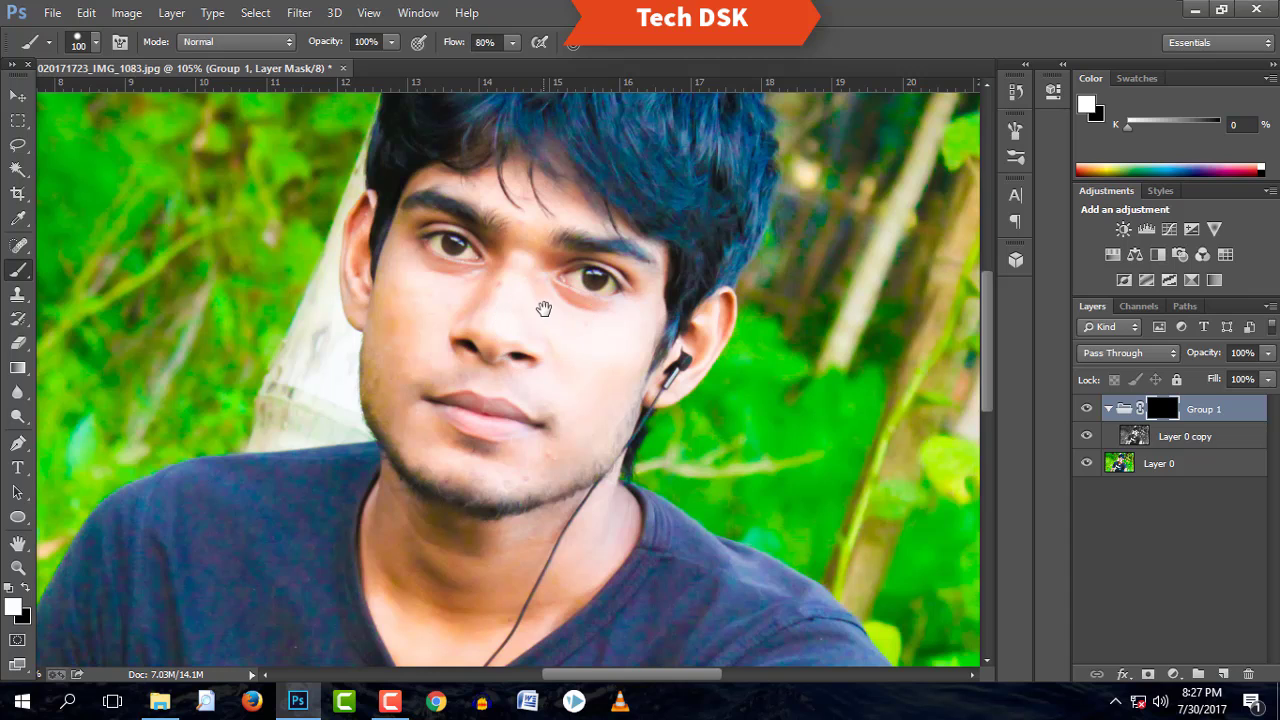
scroll(545, 320, "up", 3)
scroll(550, 342, "down", 1)
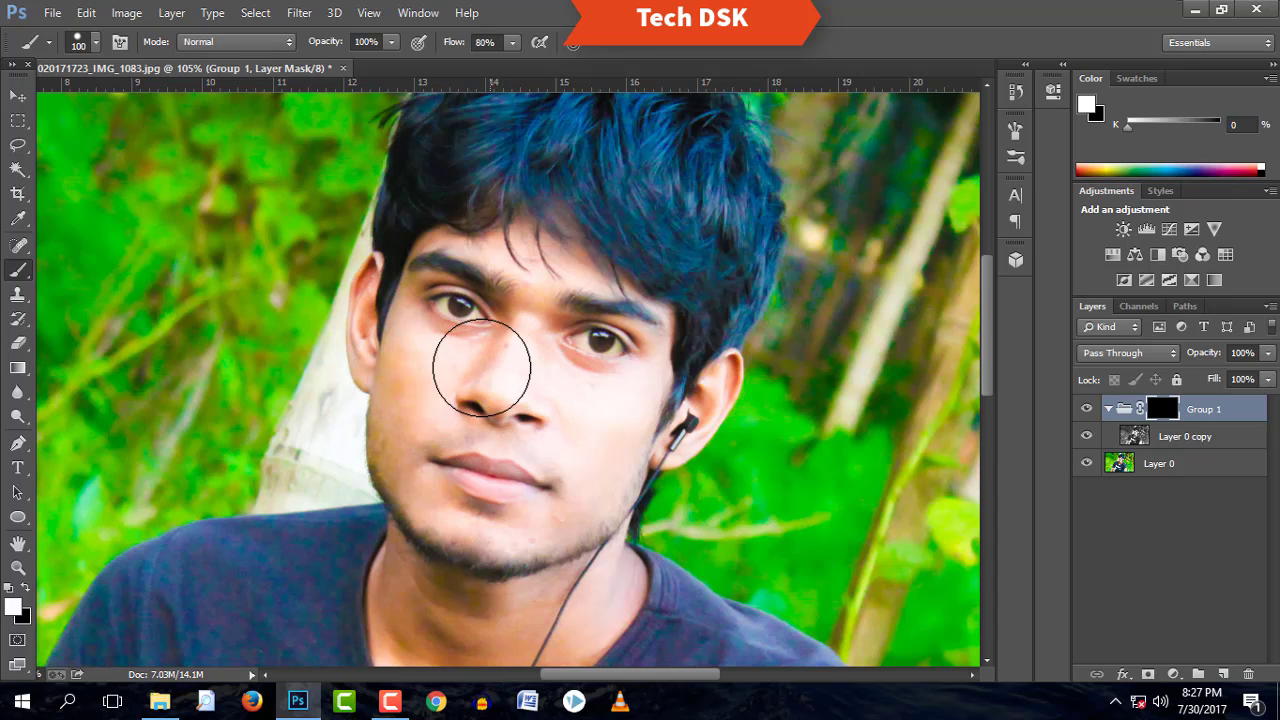
left_click(95, 40)
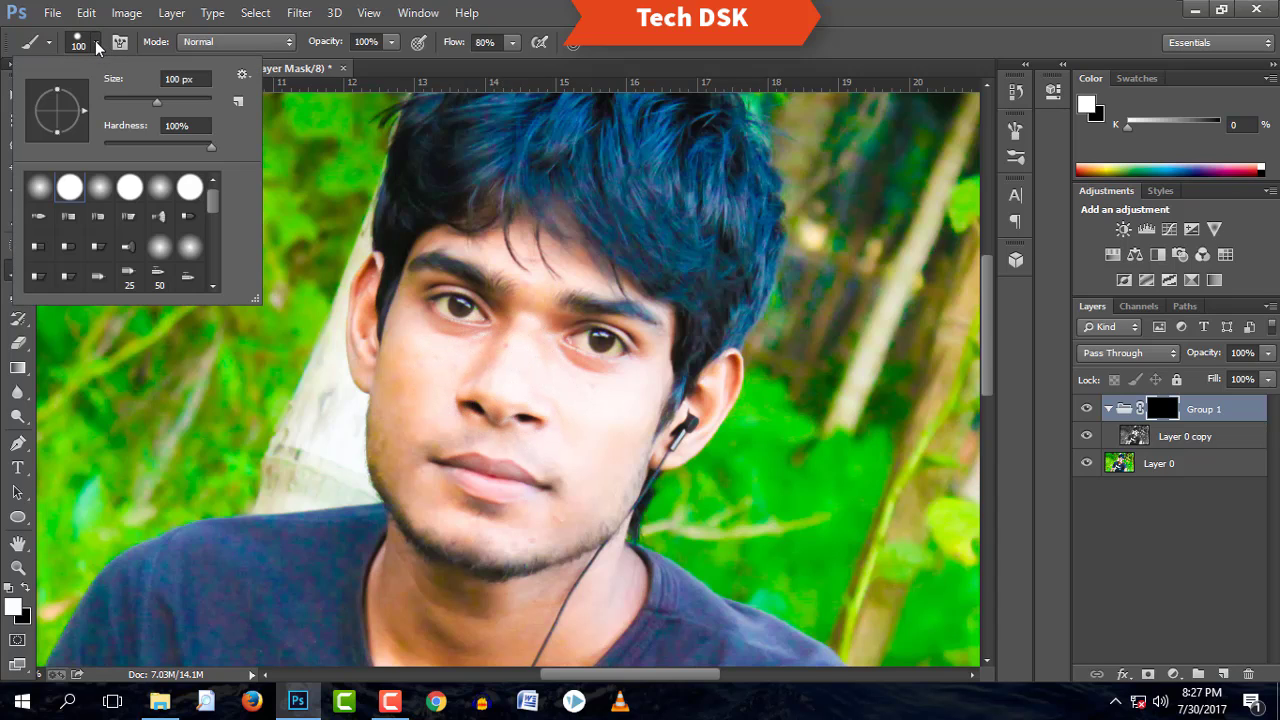
left_click(40, 190)
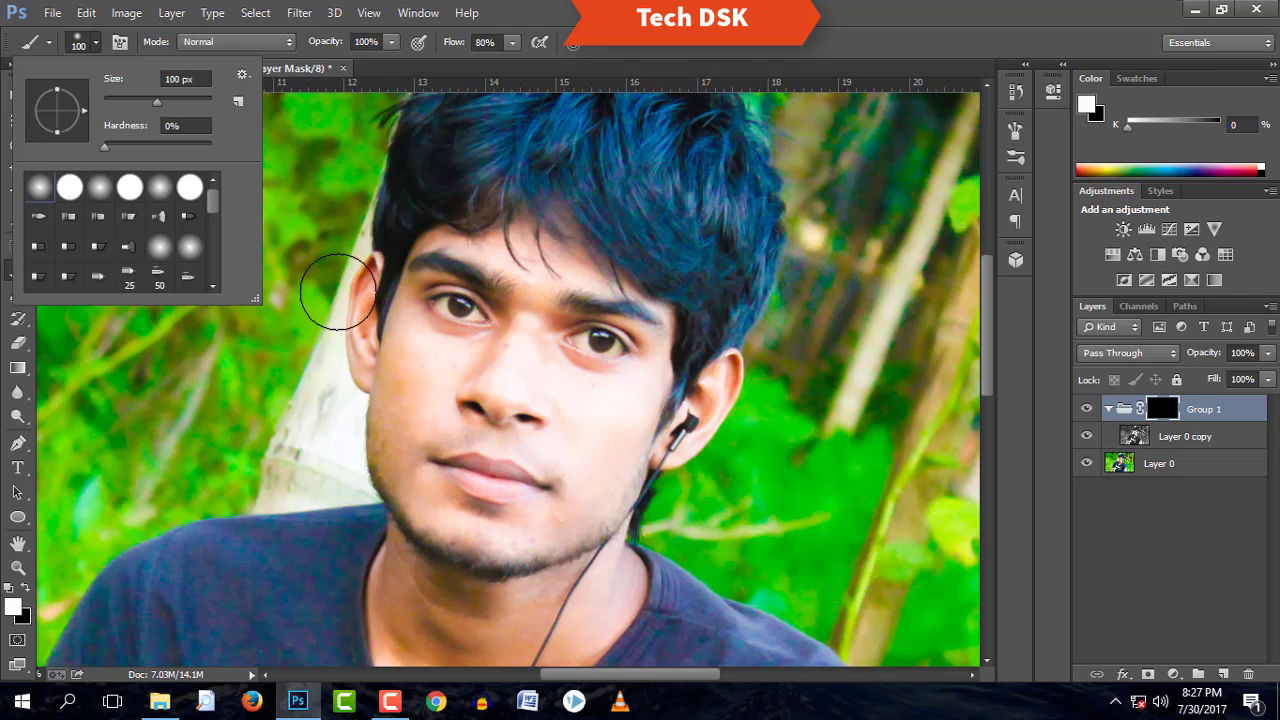
- Paint white on the Group 1 mask over the nose and both cheeks, reducing the soft brush size from 100 px
key("bracketleft")
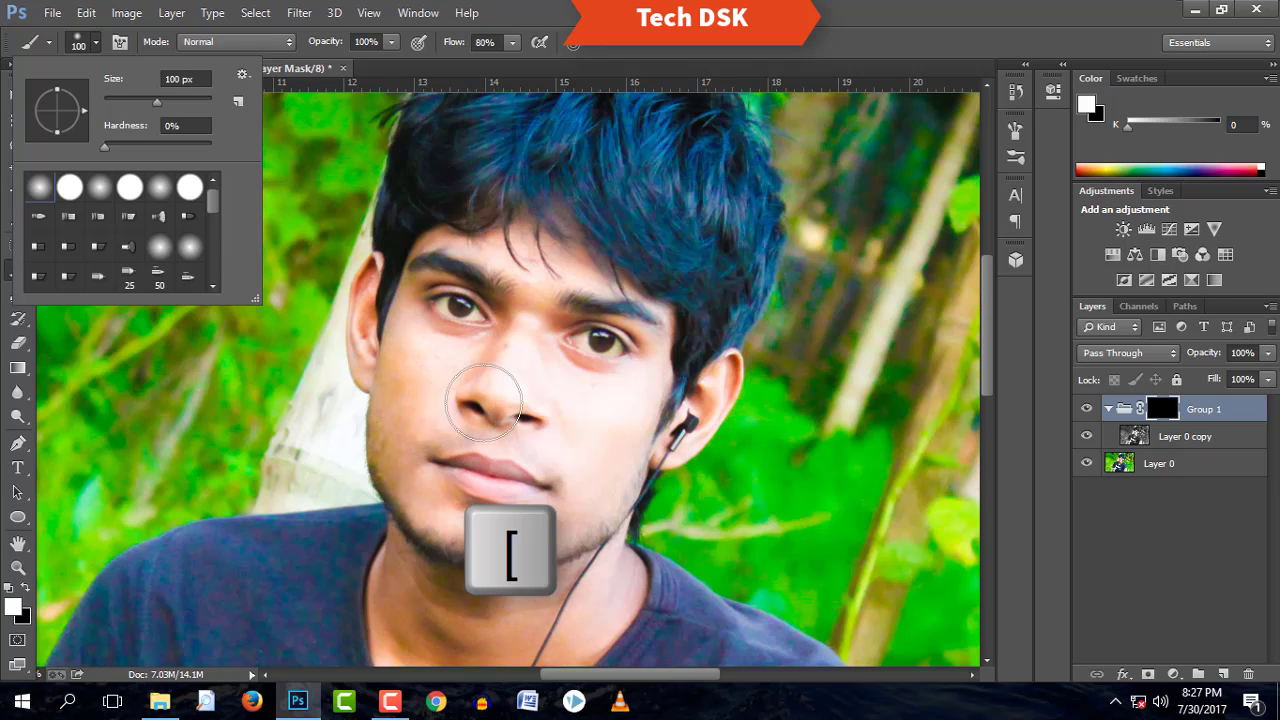
left_click(483, 396)
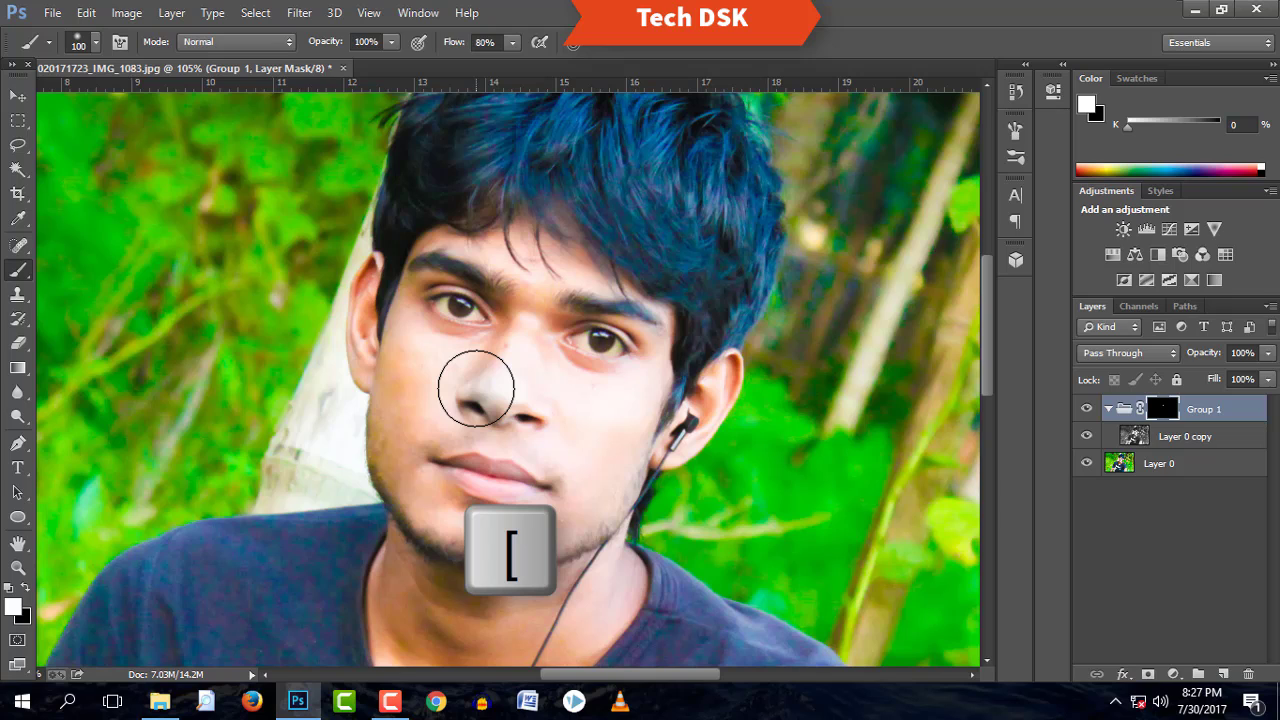
key("bracketleft")
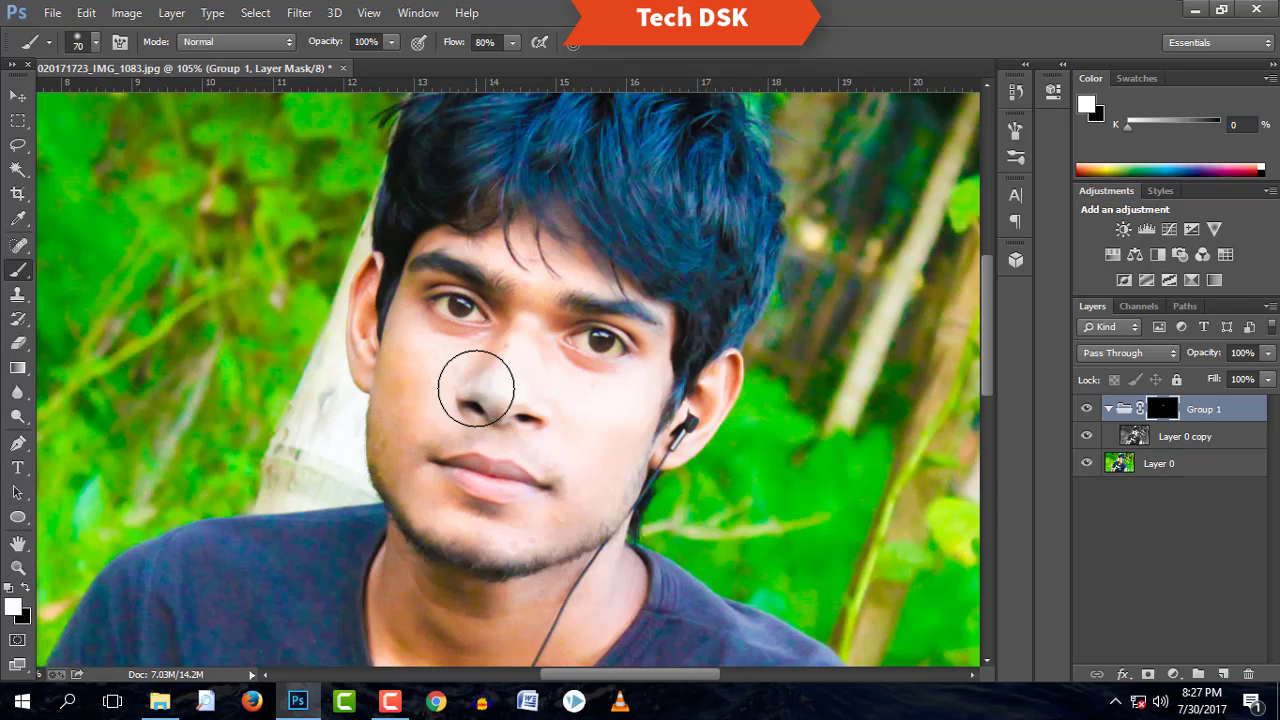
key("bracketright")
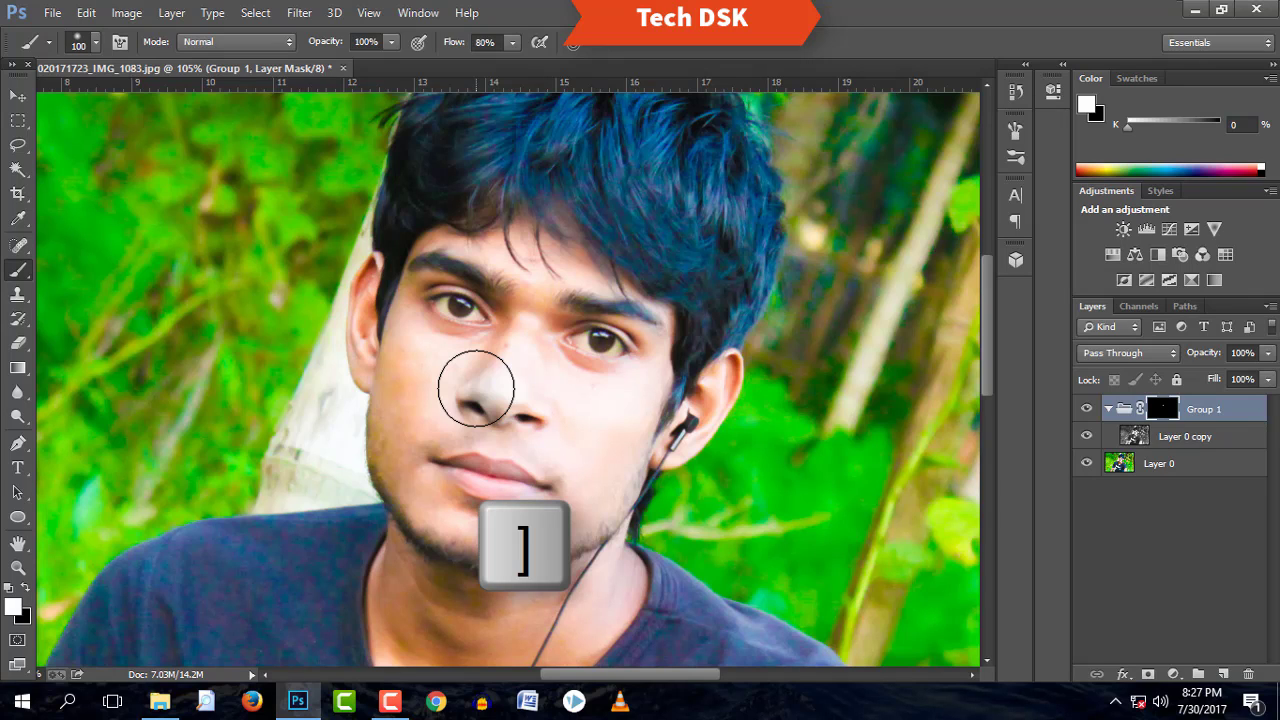
key("bracketleft")
scroll(476, 388, "up", 1)
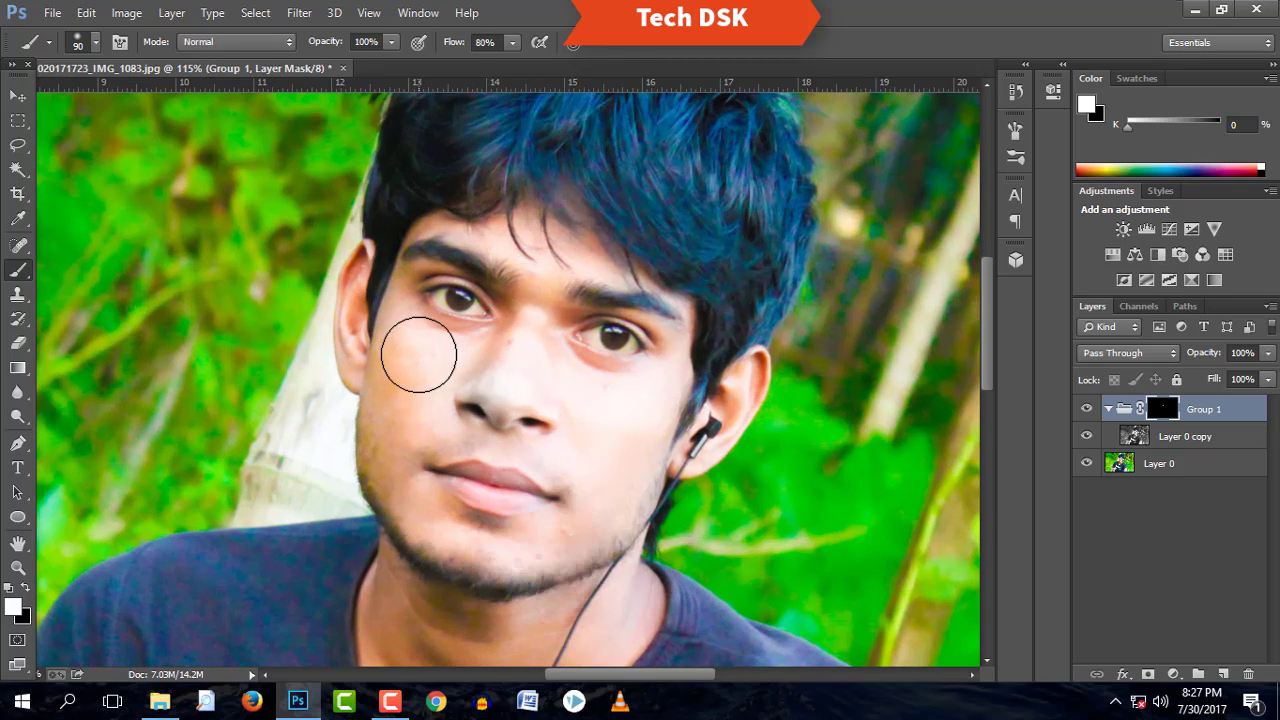
key("bracketleft")
mouse_move(418, 356)
left_mouse_down()
mouse_move(408, 348)
mouse_move(514, 386)
mouse_move(423, 363)
mouse_move(463, 366)
mouse_move(597, 437)
mouse_move(629, 406)
mouse_move(626, 437)
mouse_move(411, 387)
mouse_move(397, 357)
mouse_move(398, 400)
mouse_move(531, 417)
mouse_move(573, 440)
mouse_move(607, 532)
mouse_move(654, 397)
mouse_move(645, 421)
mouse_move(646, 405)
left_mouse_up()
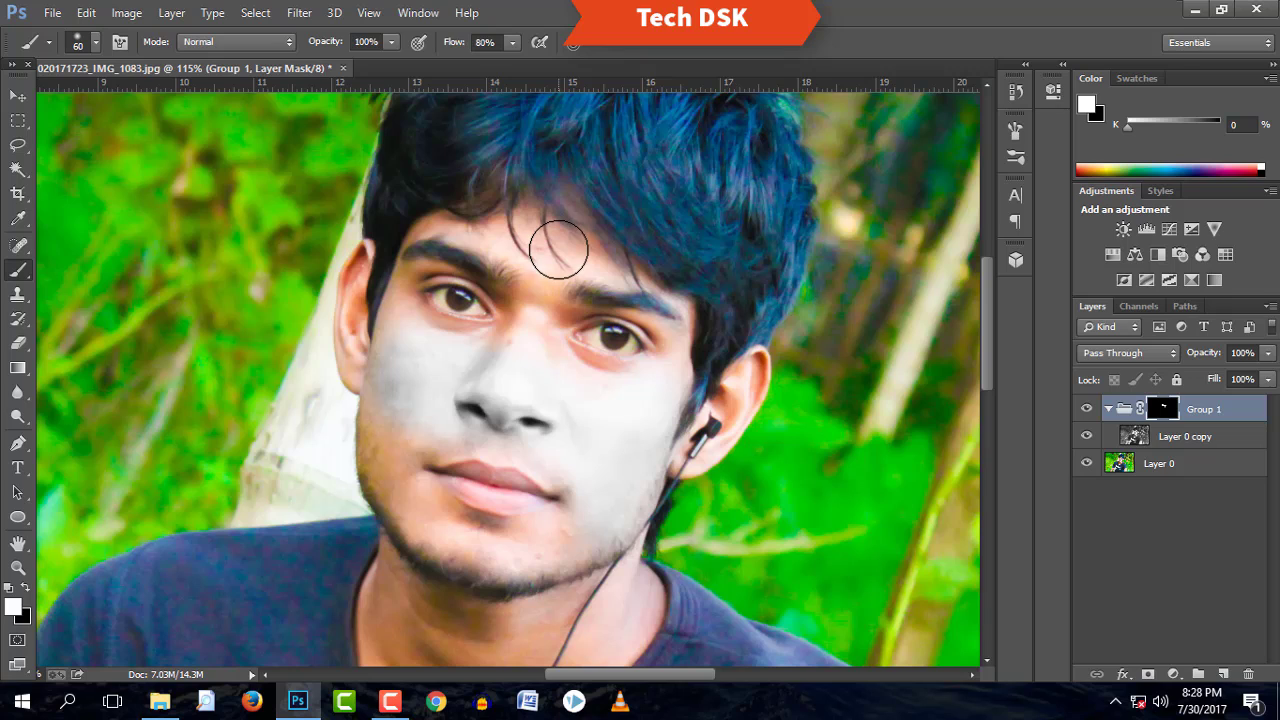
- Paint white on the Group 1 mask across the forehead below the hairline with a 50 px brush
key("bracketleft")
key("bracketleft")
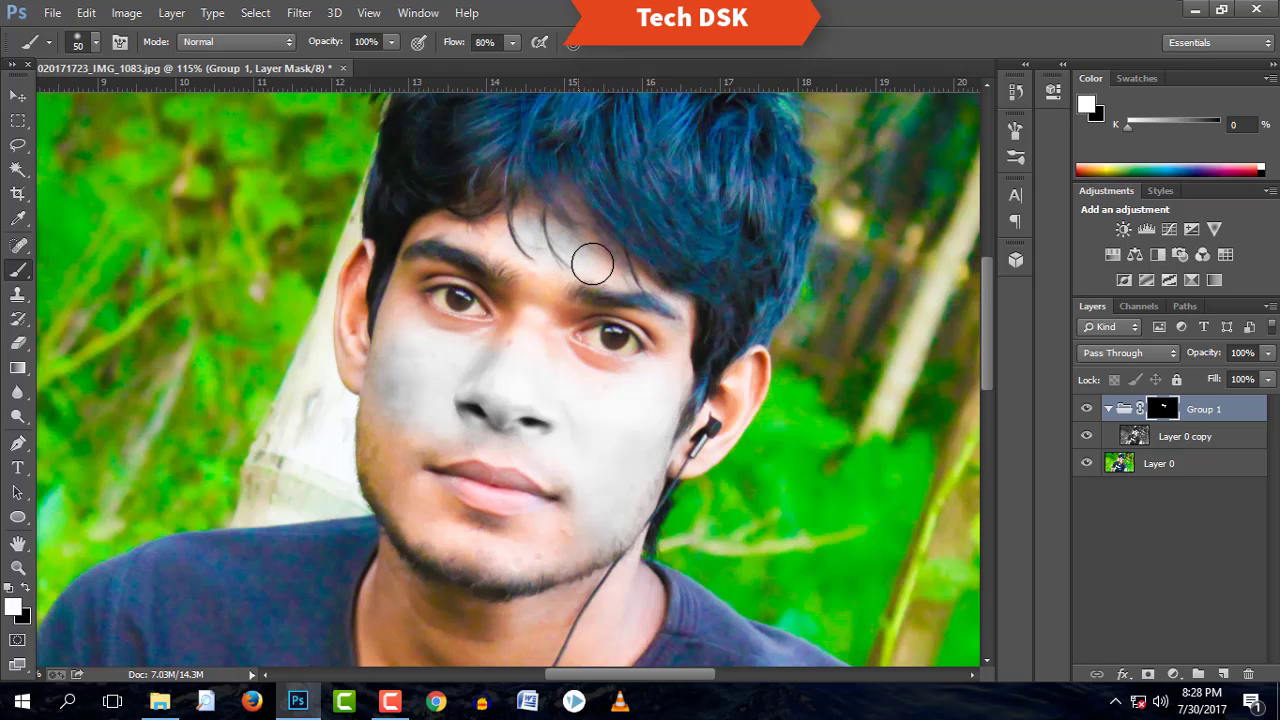
mouse_move(507, 220)
left_mouse_down()
mouse_move(457, 223)
mouse_move(482, 222)
left_mouse_up()
- Paint white on the Group 1 mask around the eyes, eyebrows and nose bridge, reducing the brush from 35 to 25 px
key("bracketleft")
key("bracketleft")
key("bracketleft")
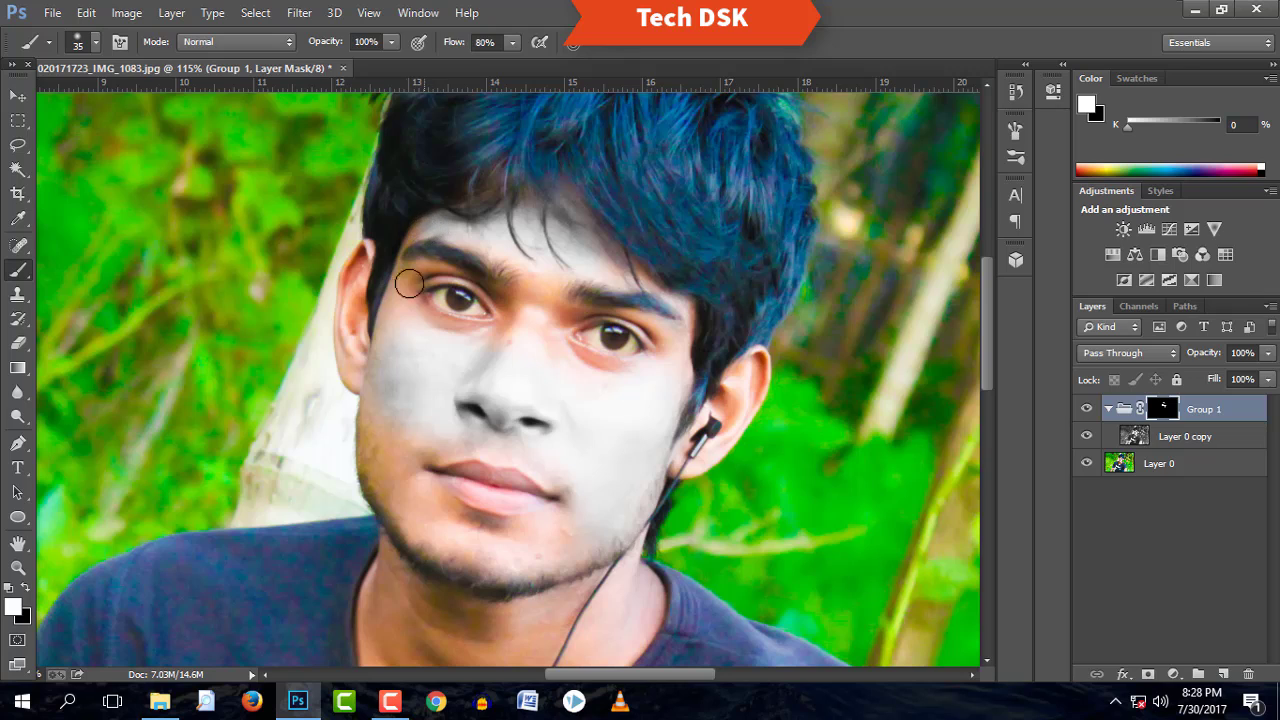
mouse_move(410, 284)
left_mouse_down()
mouse_move(397, 320)
mouse_move(399, 284)
mouse_move(383, 277)
mouse_move(401, 278)
mouse_move(424, 238)
mouse_move(502, 236)
mouse_move(526, 257)
mouse_move(526, 337)
mouse_move(555, 279)
left_mouse_up()
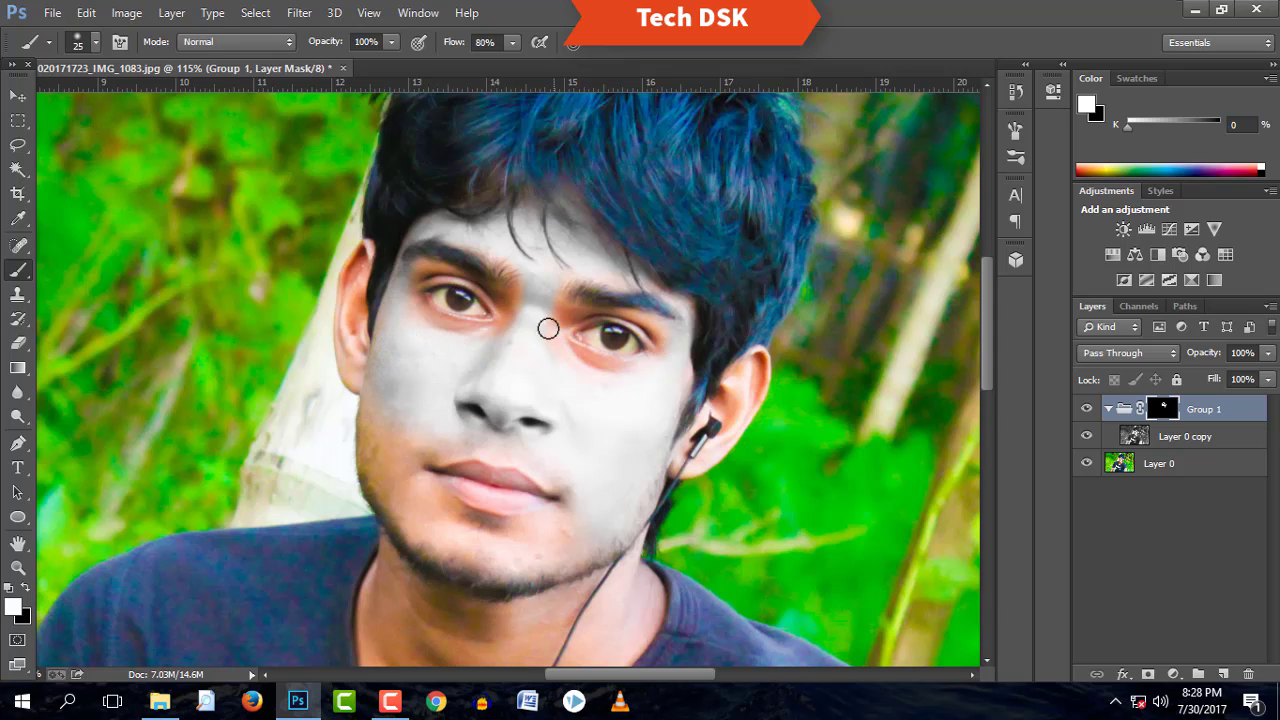
scroll(500, 371, "down", 2)
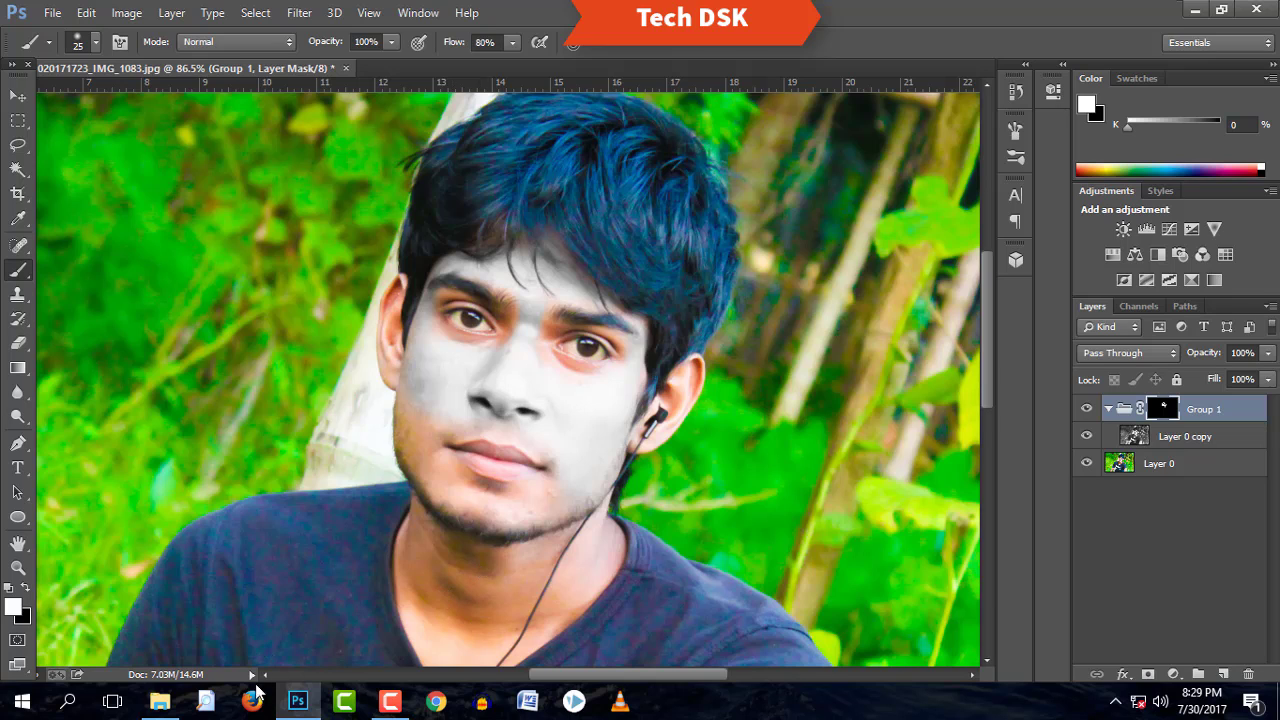
- Place the Brazil flag image 1111 from New folder (3) into the portrait document at its original size
left_click(165, 703)
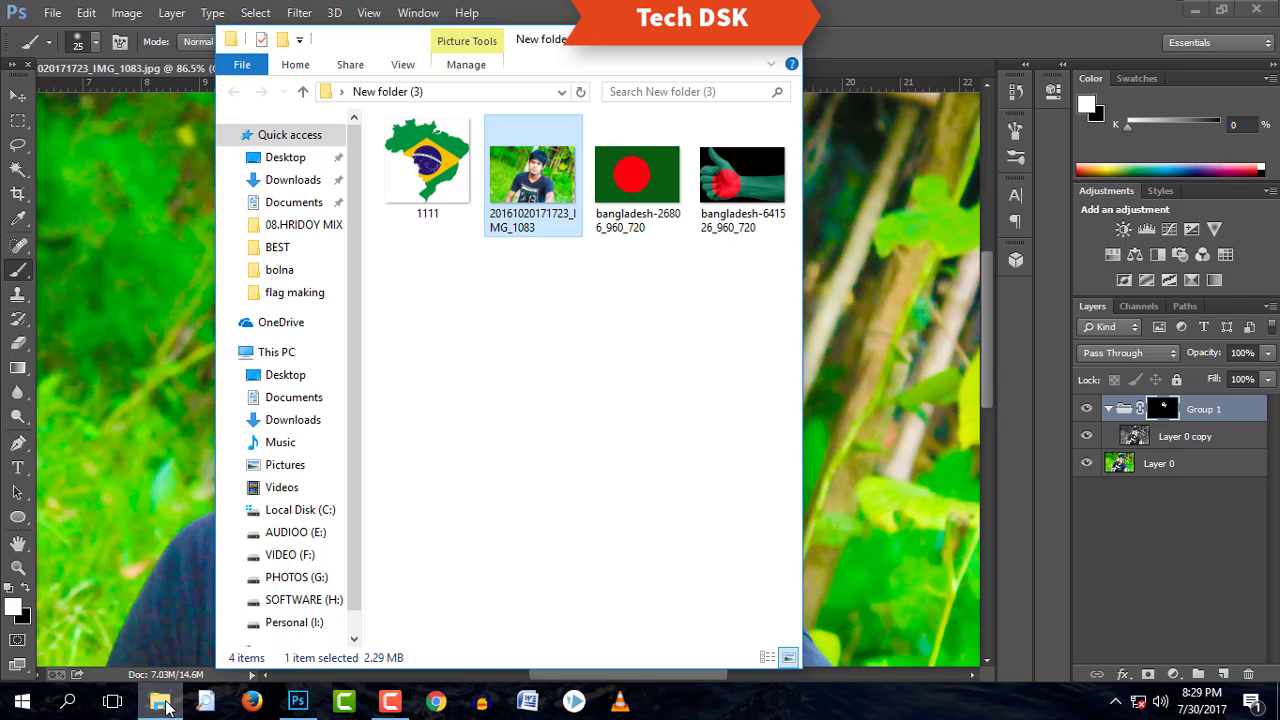
left_click(442, 168)
left_click(640, 190)
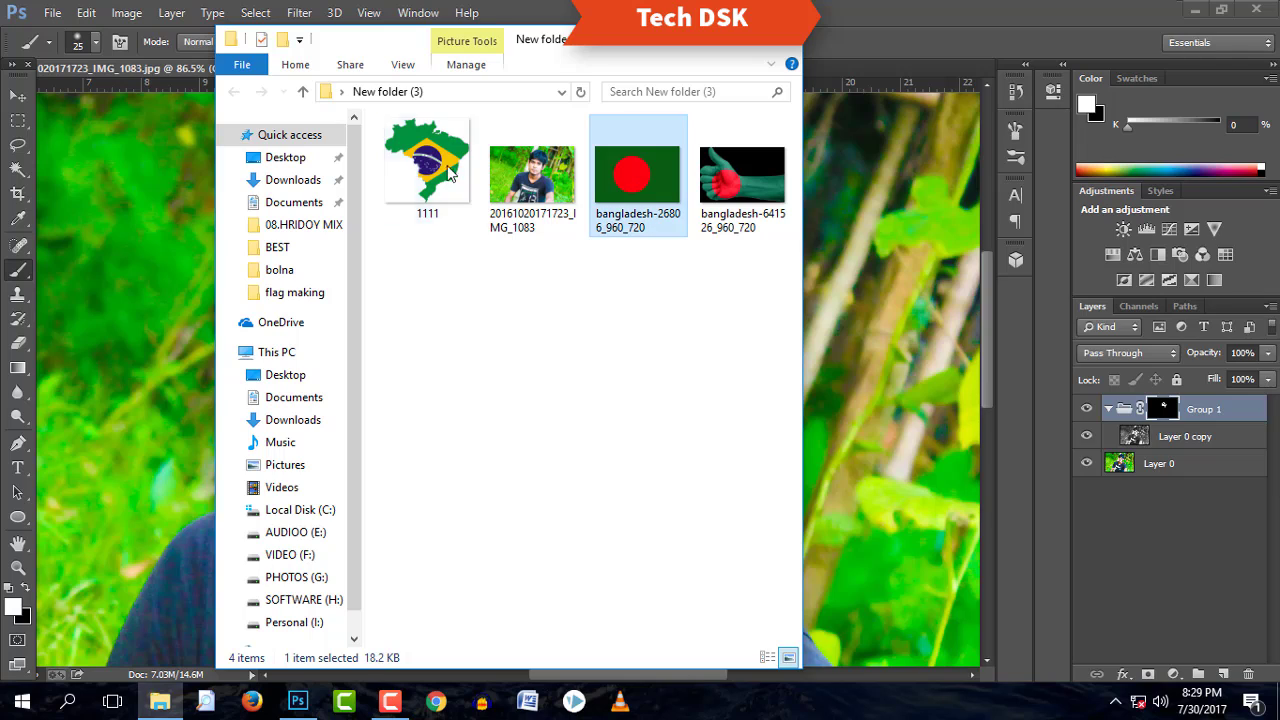
left_click(437, 165)
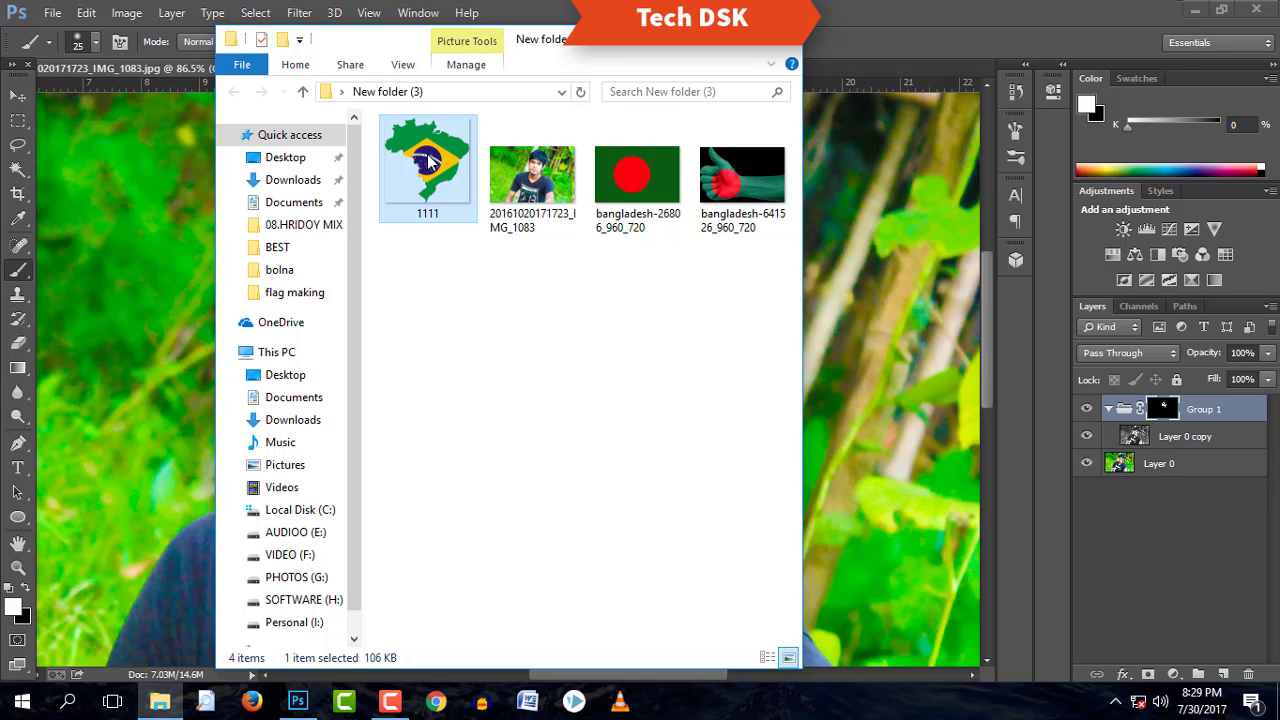
left_click_drag(428, 162, 889, 368)
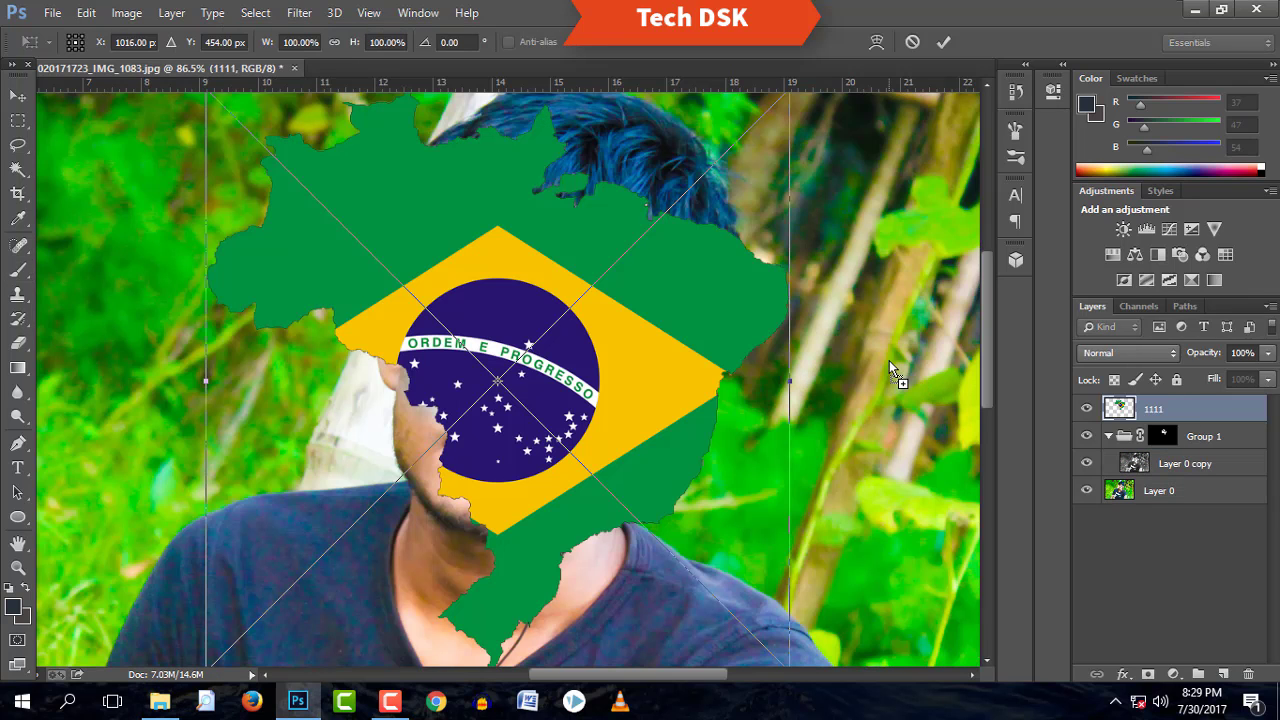
scroll(683, 346, "down", 5)
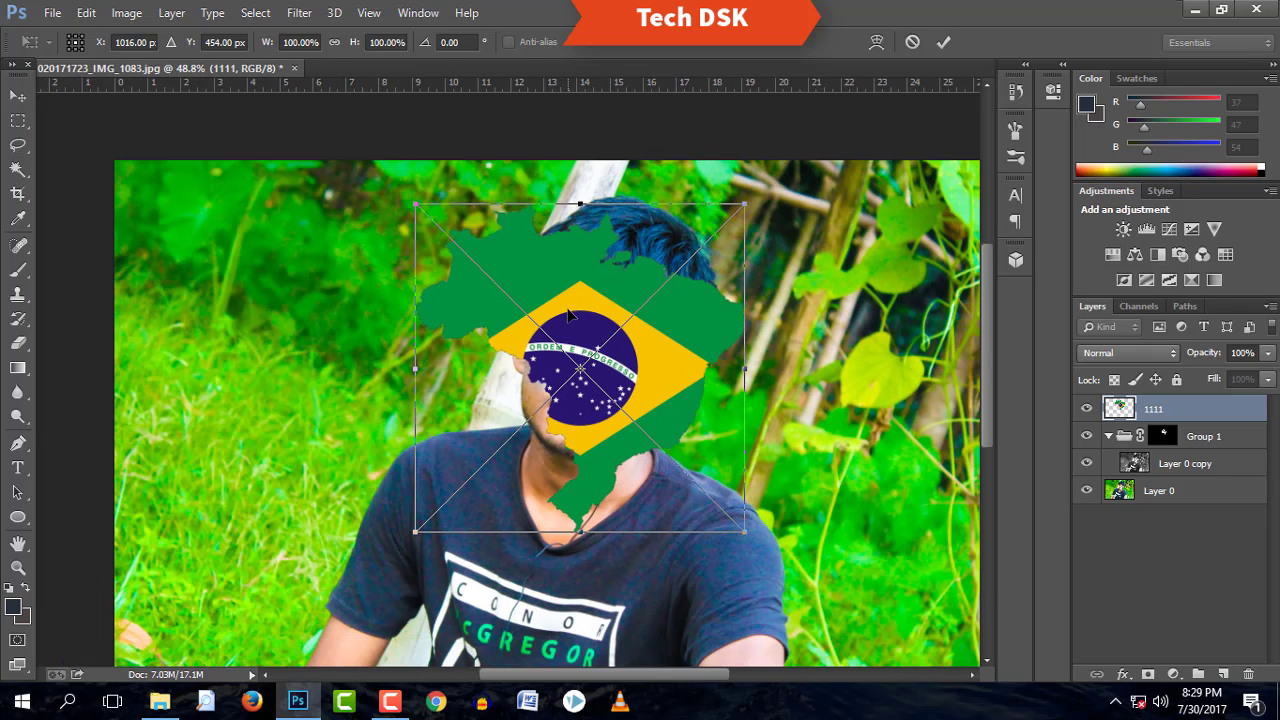
key("b")
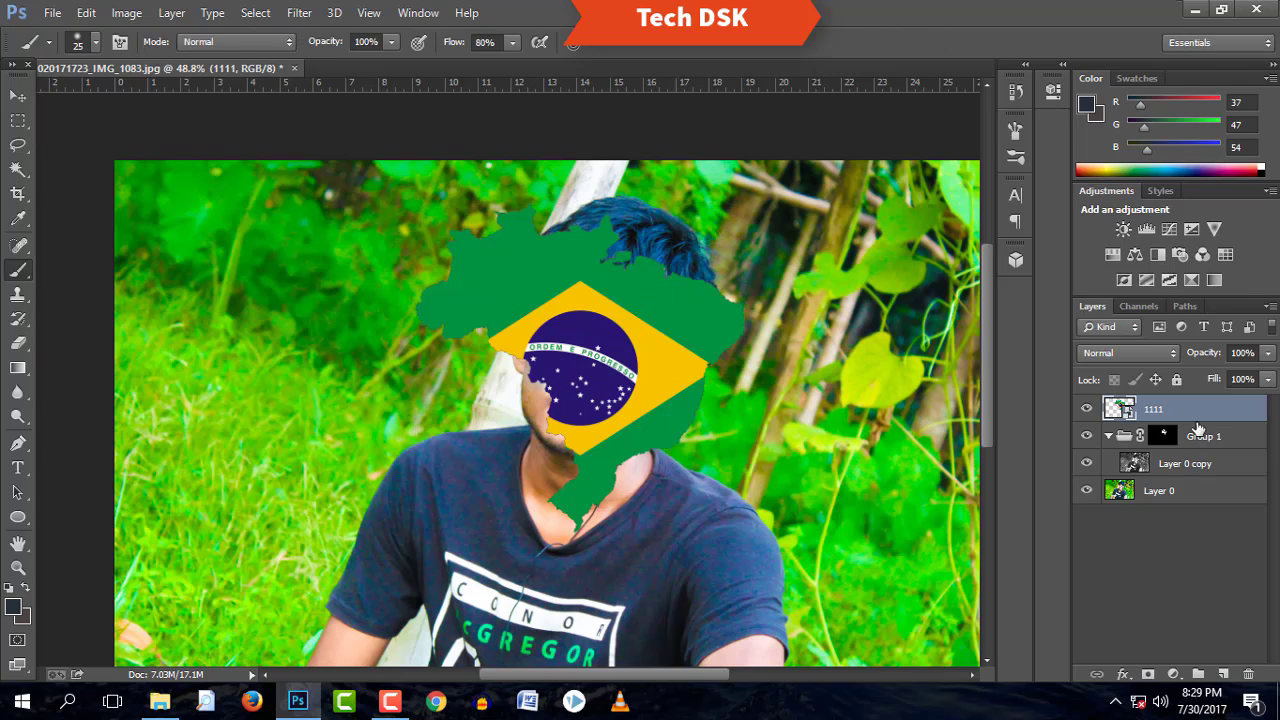
- Move layer 1111 into Group 1 above Layer 0 copy and rasterize it
left_click_drag(1192, 410, 1197, 456)
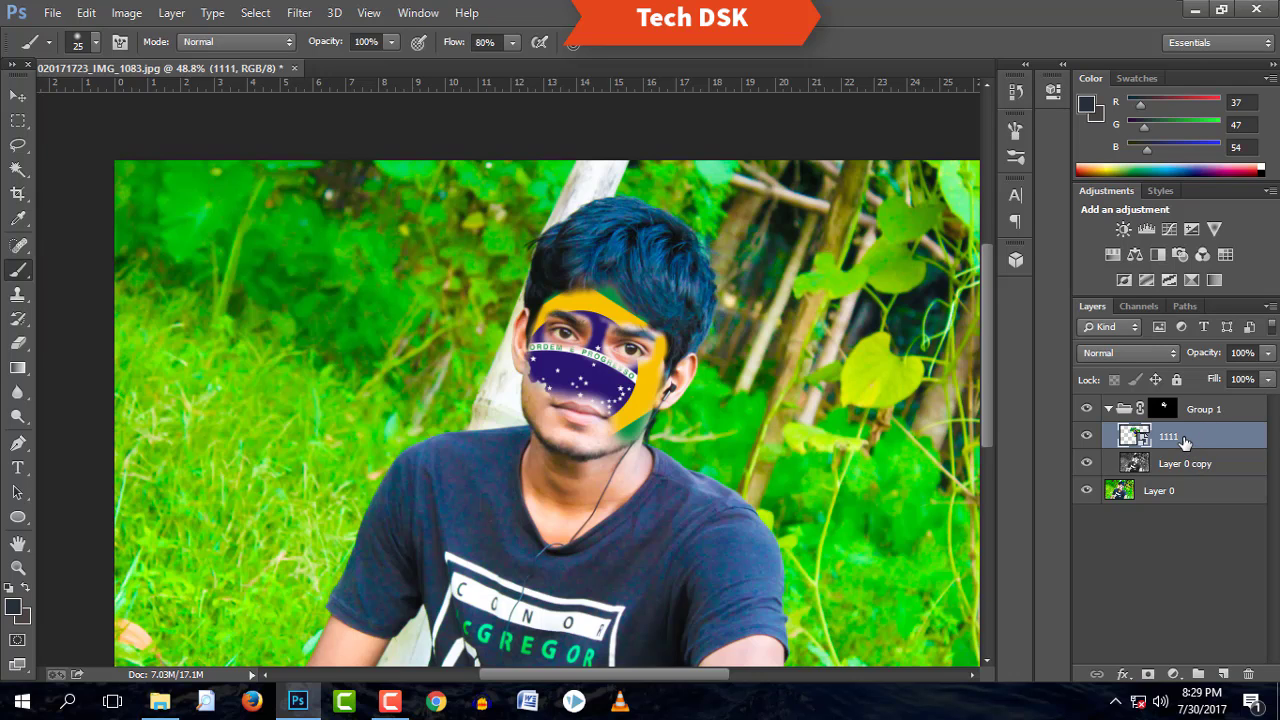
right_click(1183, 441)
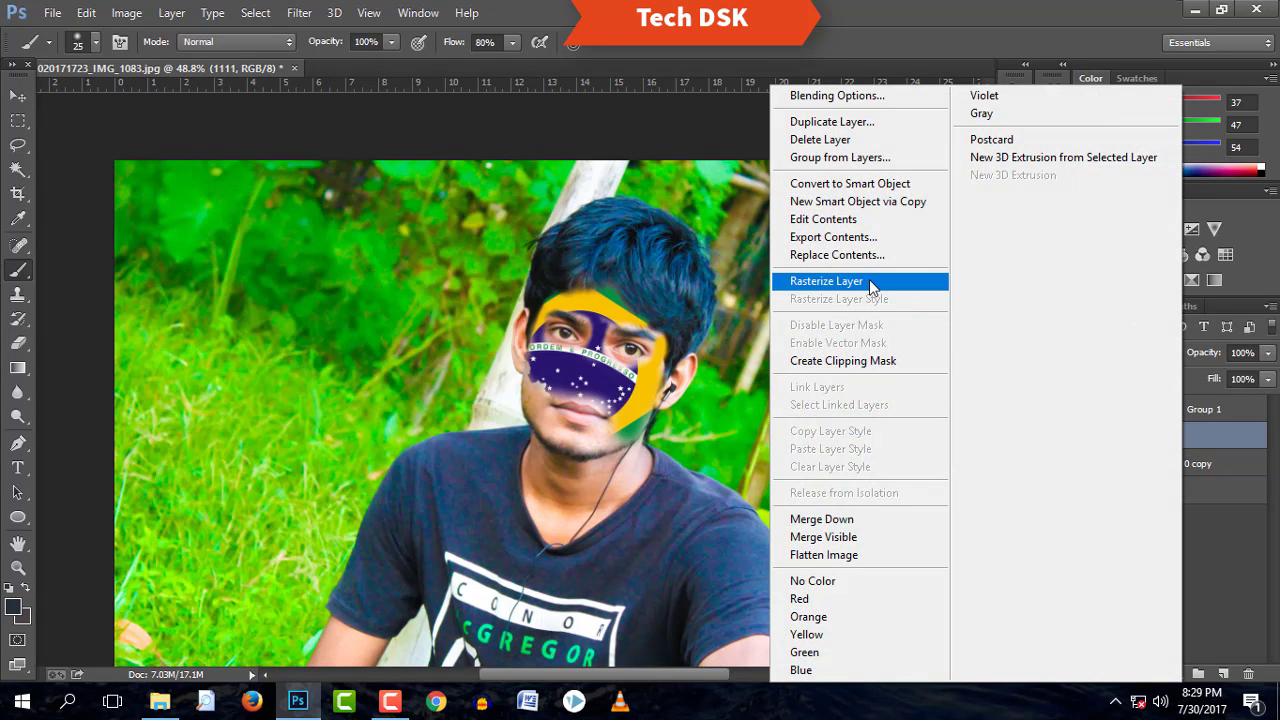
left_click(870, 281)
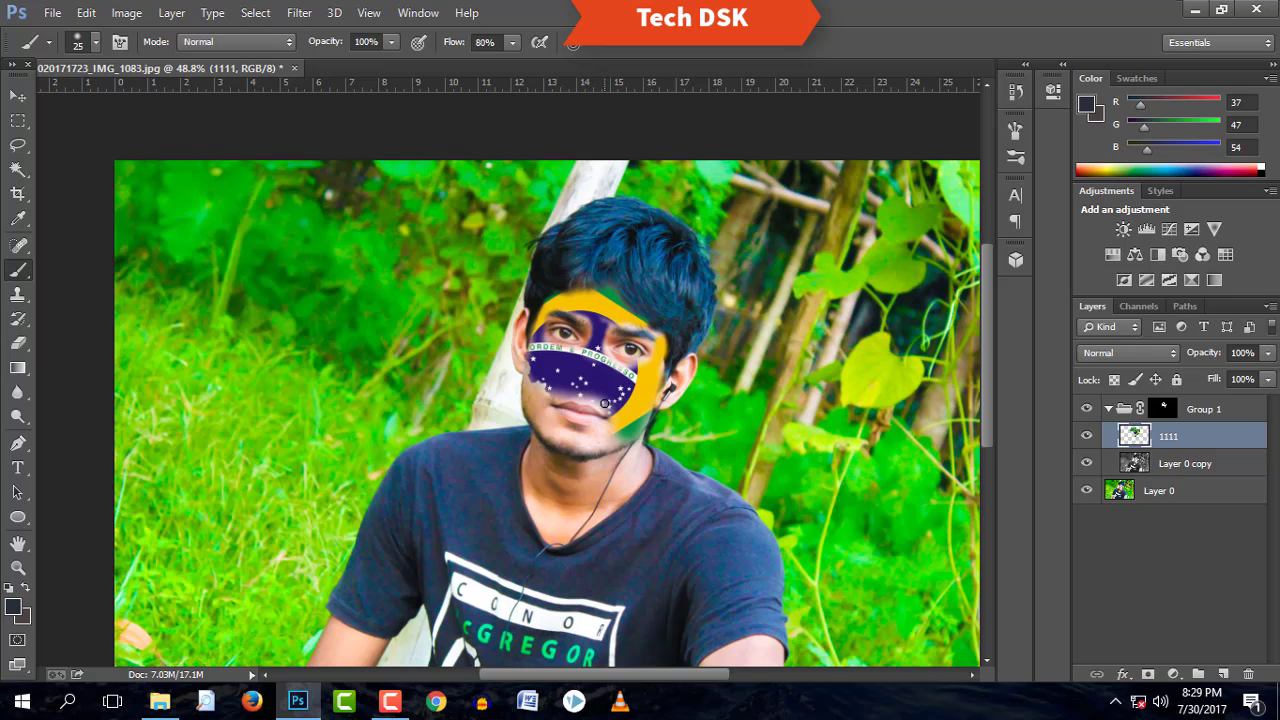
- Scale flag layer 1111 down to about 88% with Free Transform so the flag's diamond fits over the face
key("ctrl+t")
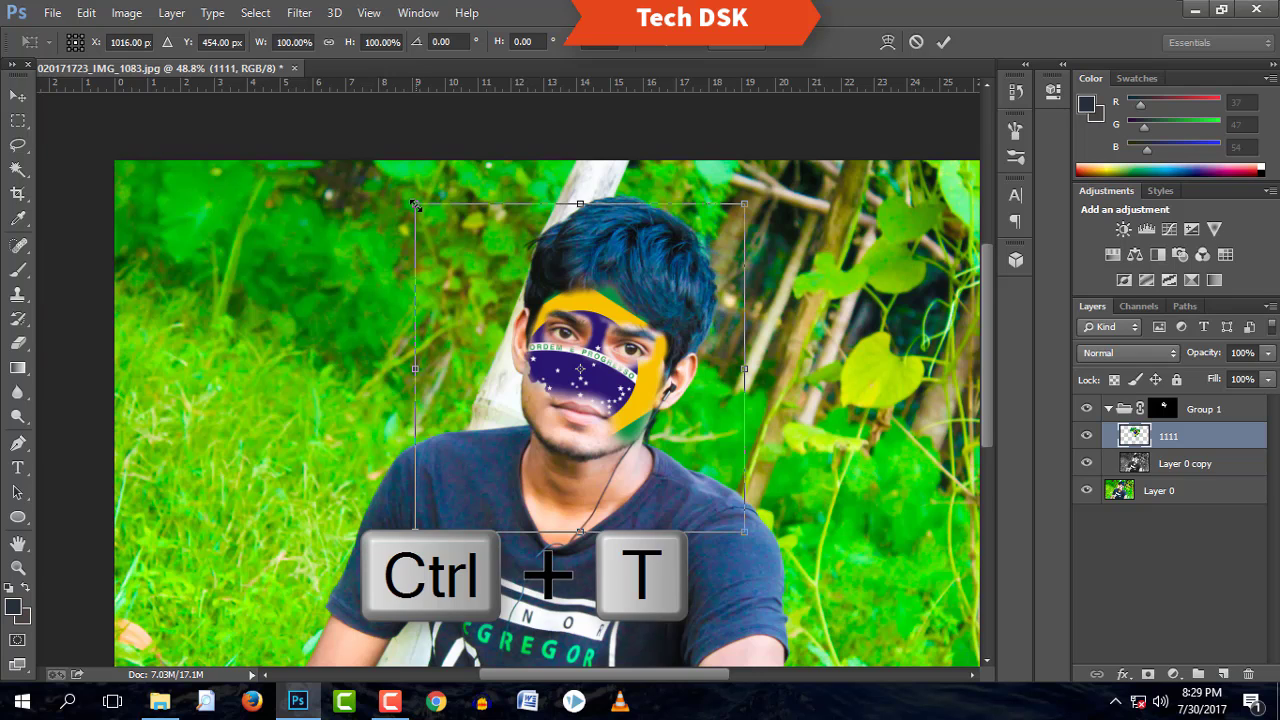
left_click_drag(417, 206, 454, 249)
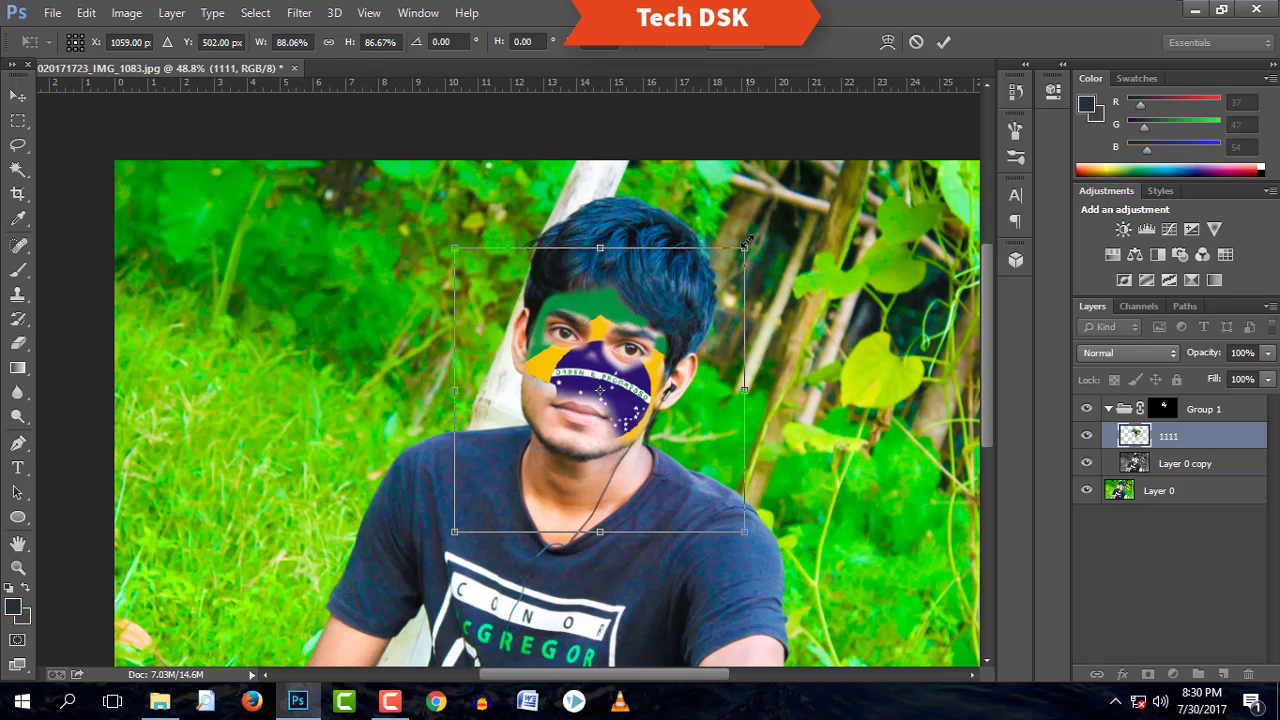
left_click_drag(745, 245, 742, 238)
key("Return")
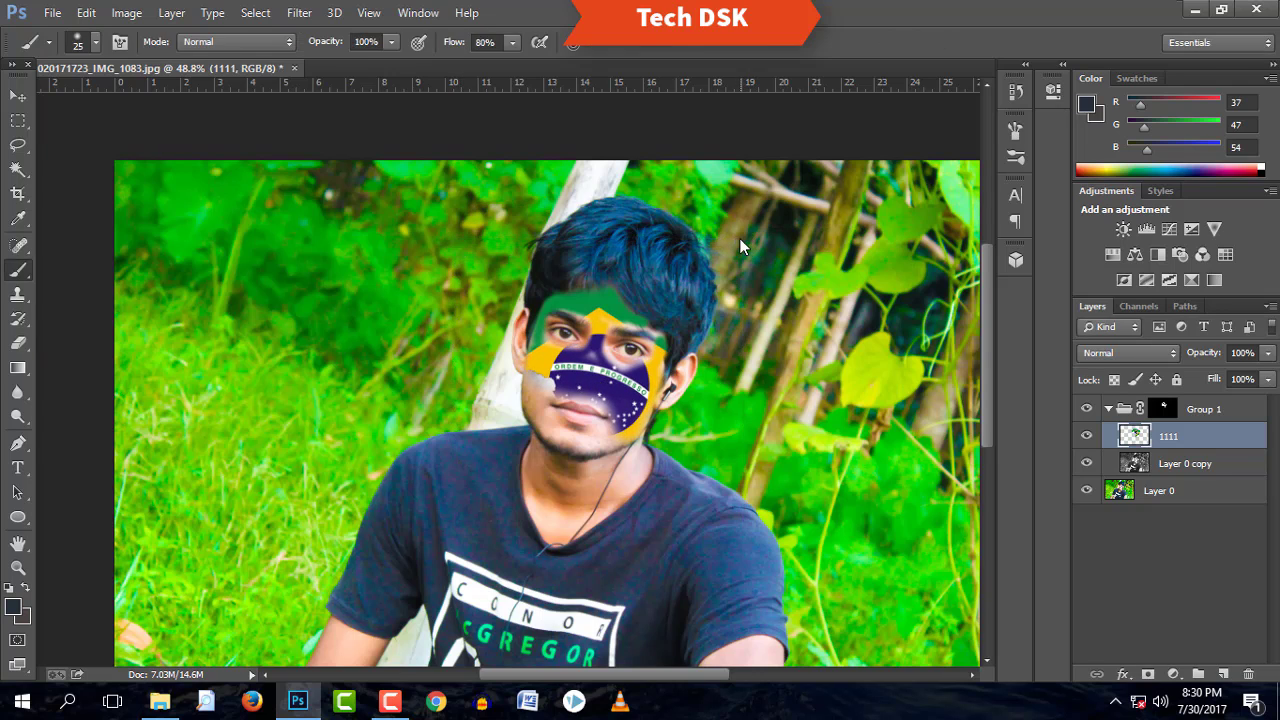
- Paint white on the Group 1 mask with the 25 px brush to fill the faint flag areas around the nose and eyes
scroll(740, 267, "up", 5)
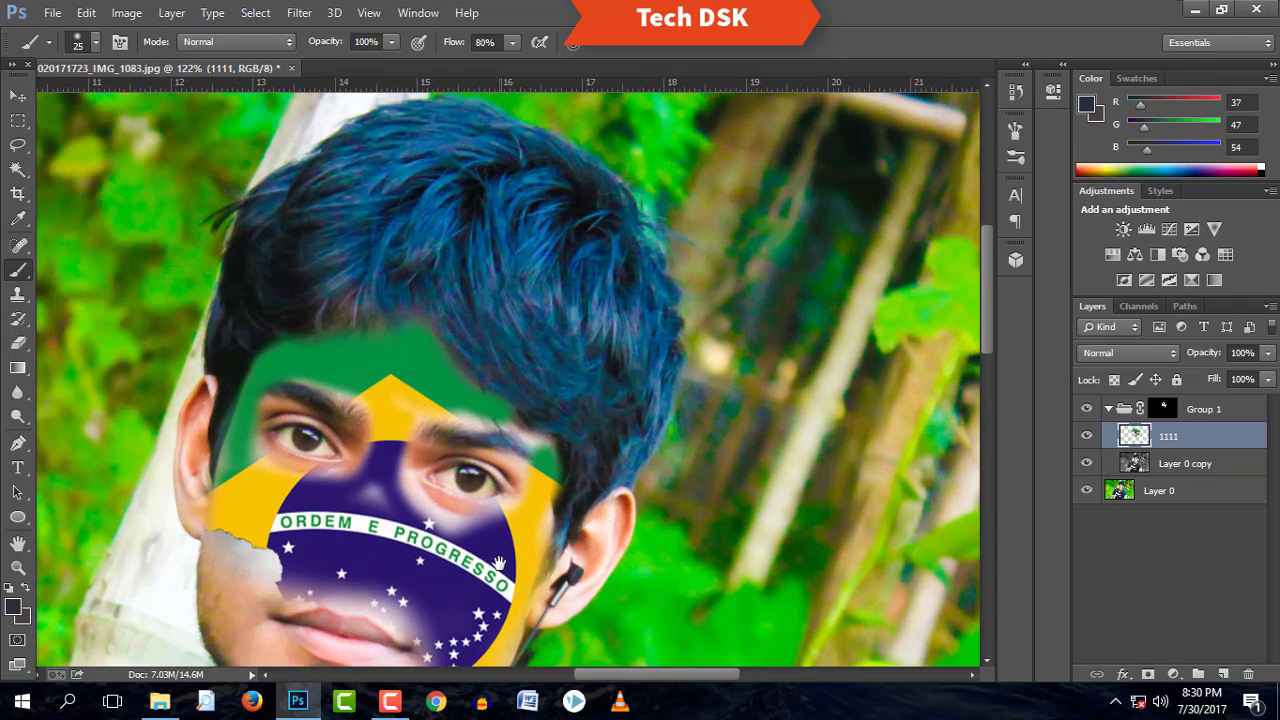
left_click_drag(497, 564, 585, 342)
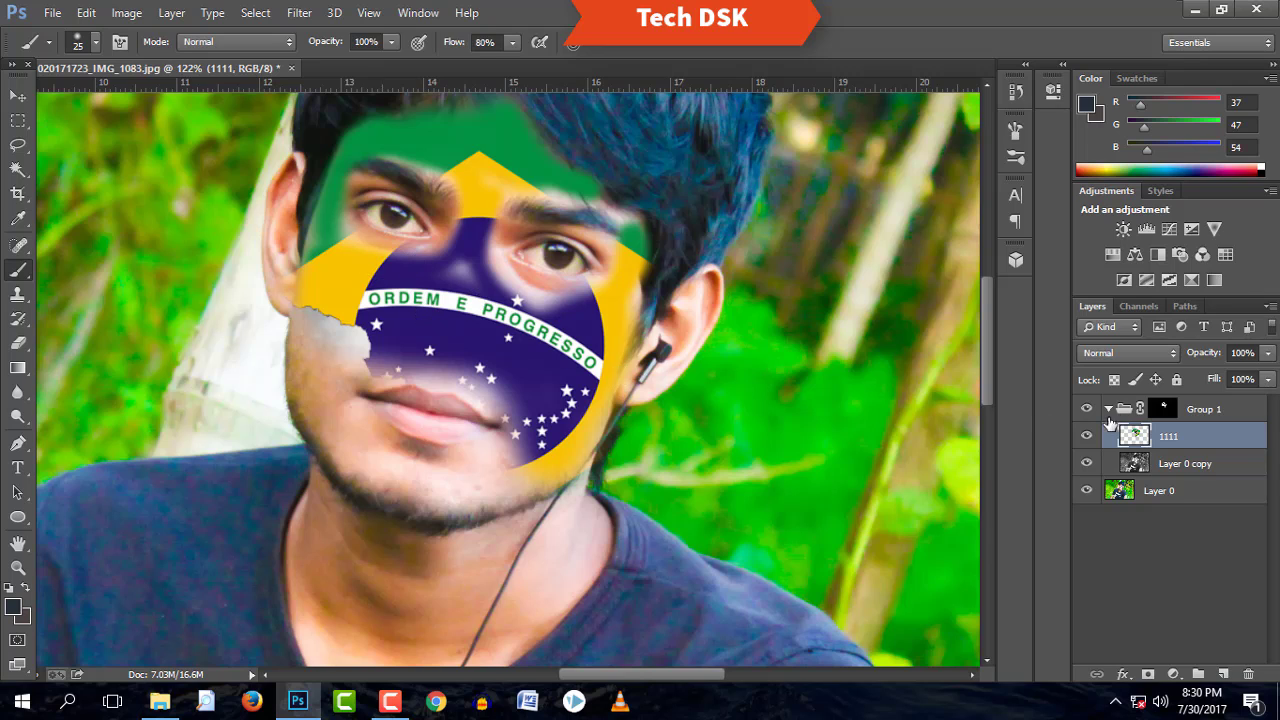
left_click(1188, 409)
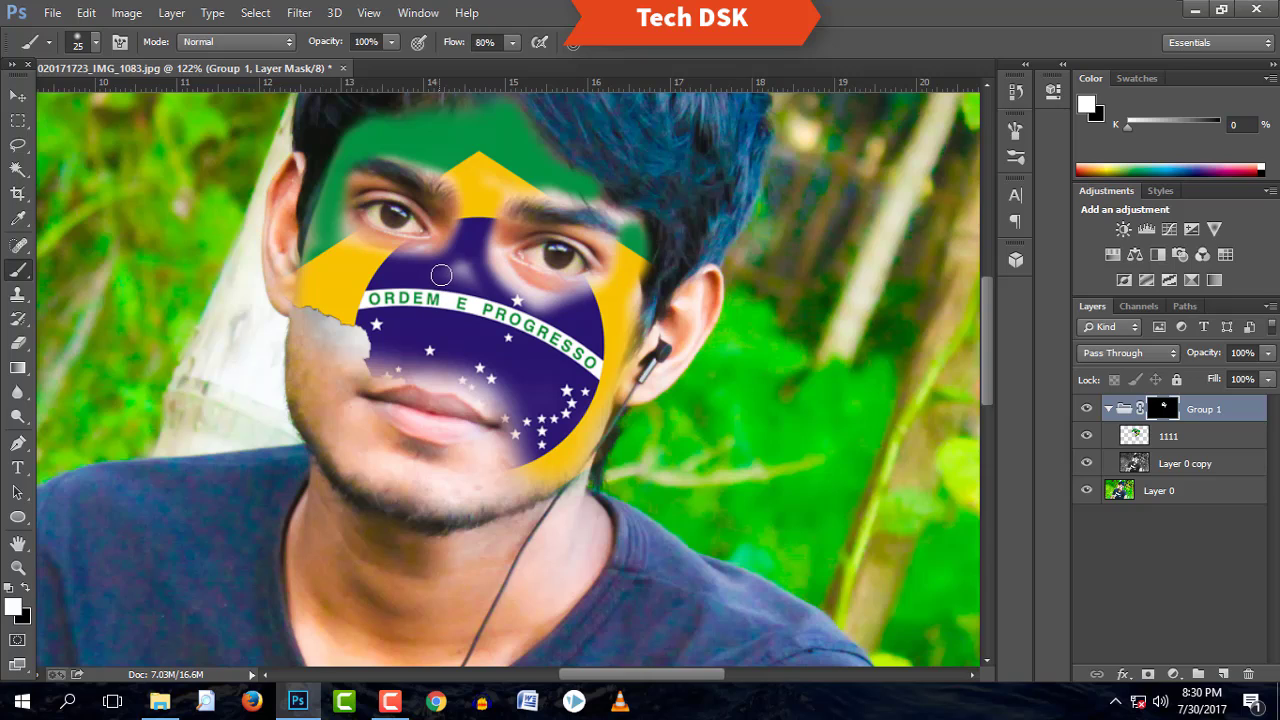
mouse_move(449, 274)
left_mouse_down()
mouse_move(554, 310)
mouse_move(610, 294)
mouse_move(542, 305)
mouse_move(480, 252)
mouse_move(392, 258)
mouse_move(322, 227)
mouse_move(315, 259)
mouse_move(492, 380)
left_mouse_up()
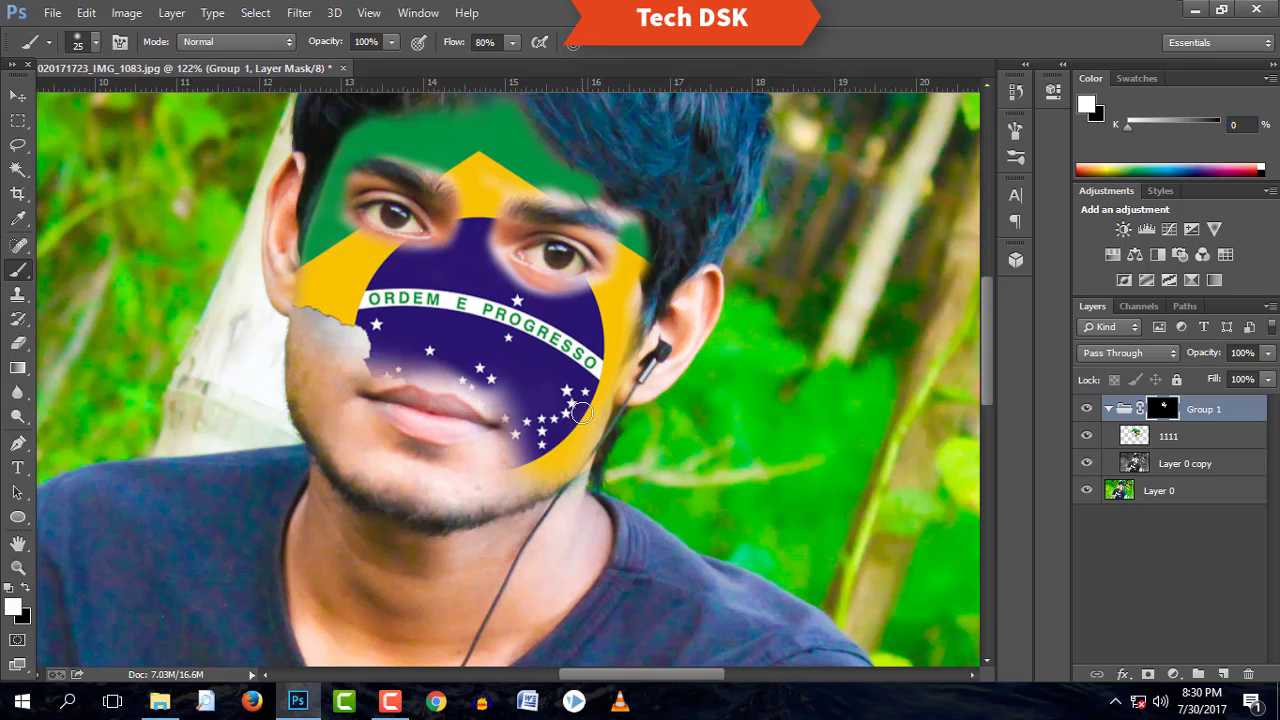
scroll(580, 412, "down", 2)
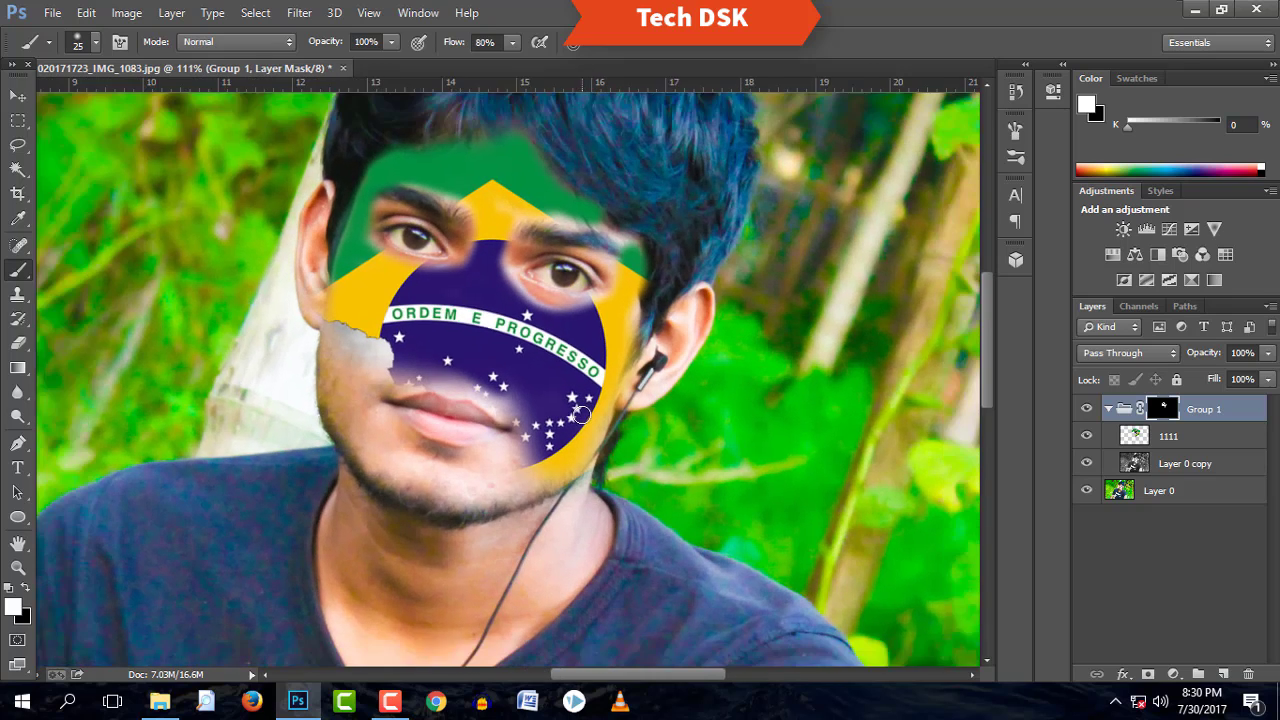
scroll(580, 412, "down", 3)
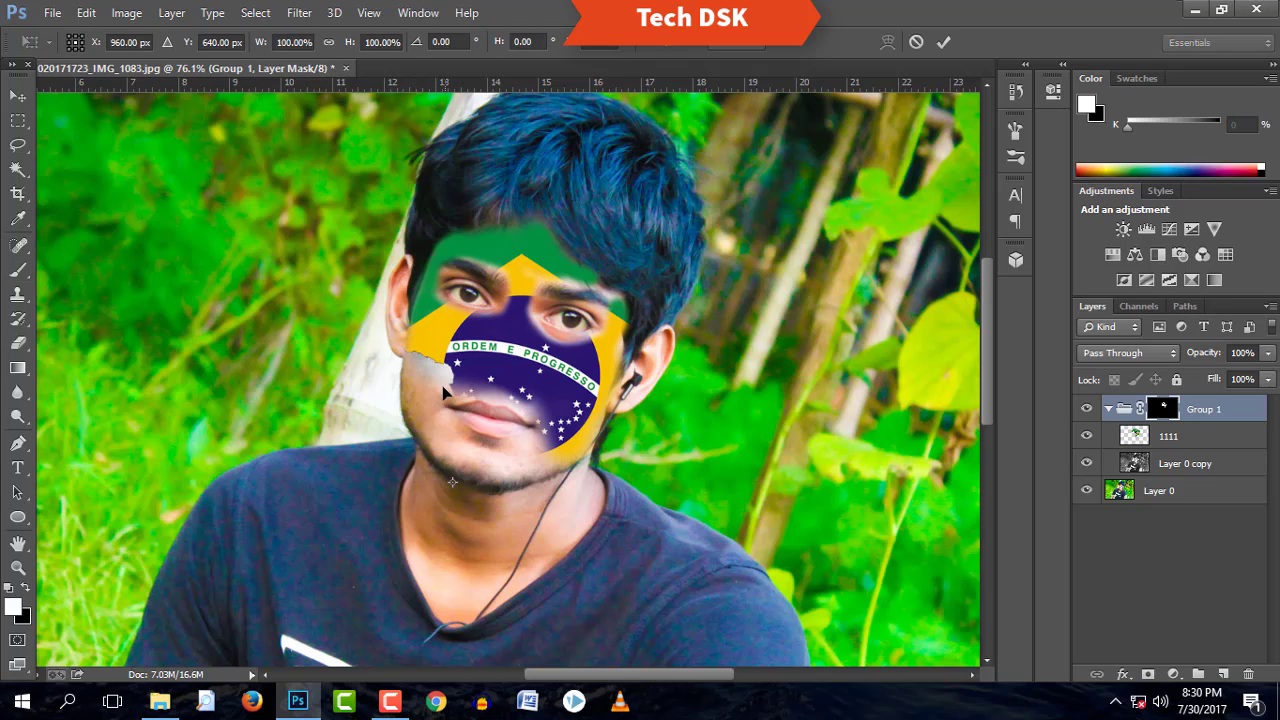
key("ctrl+t")
key("ctrl+0")
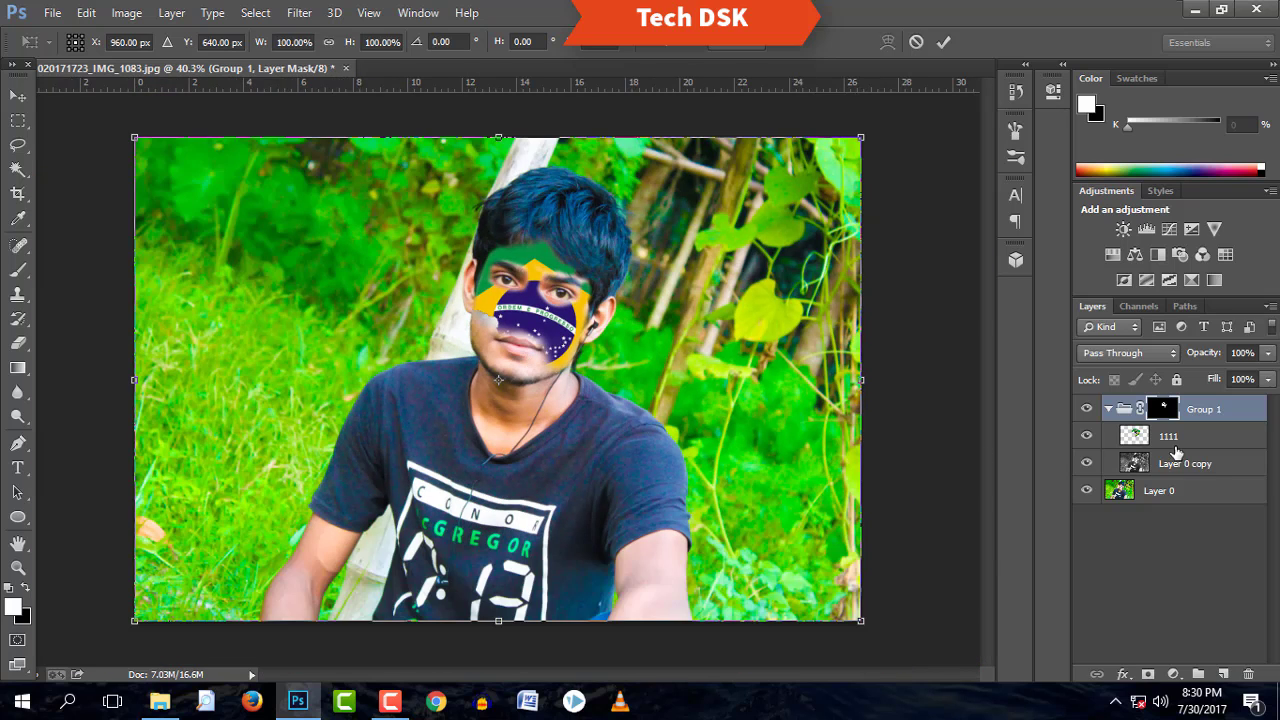
key("Escape")
key("b")
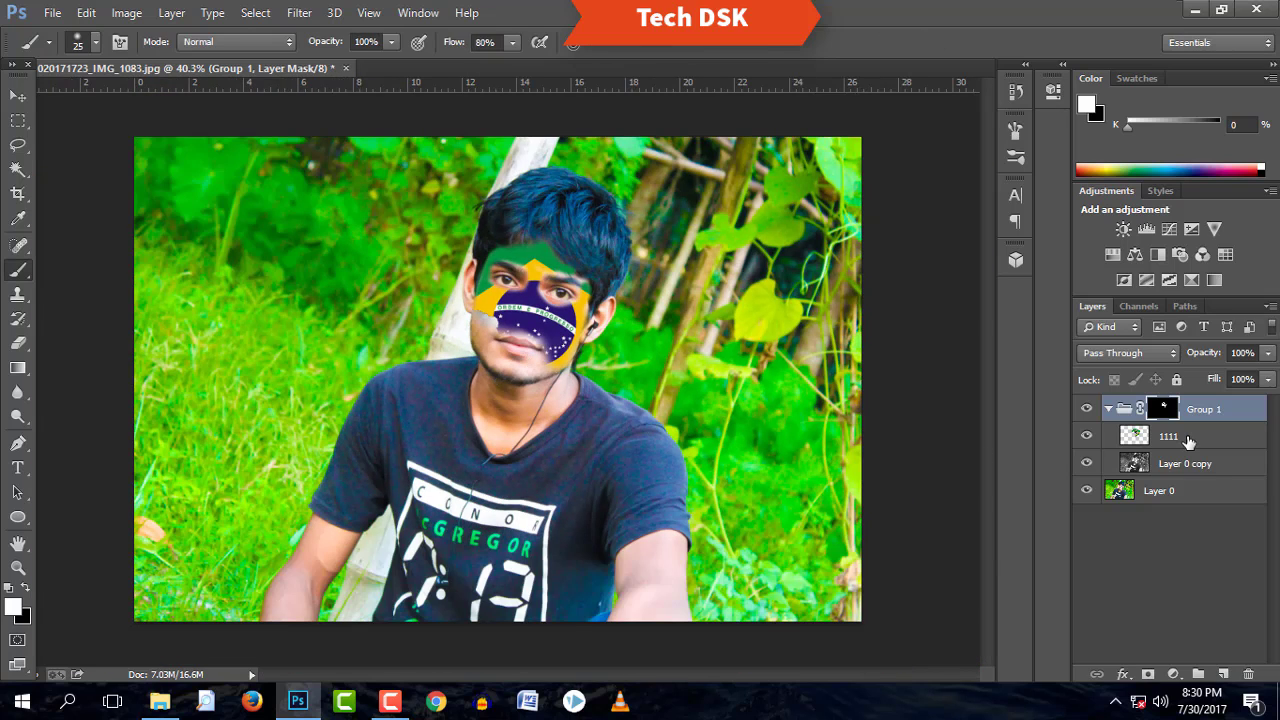
- Free Transform flag layer 1111 to about 98% width and 111% height, extending its lower edge down over the face
left_click(1188, 438)
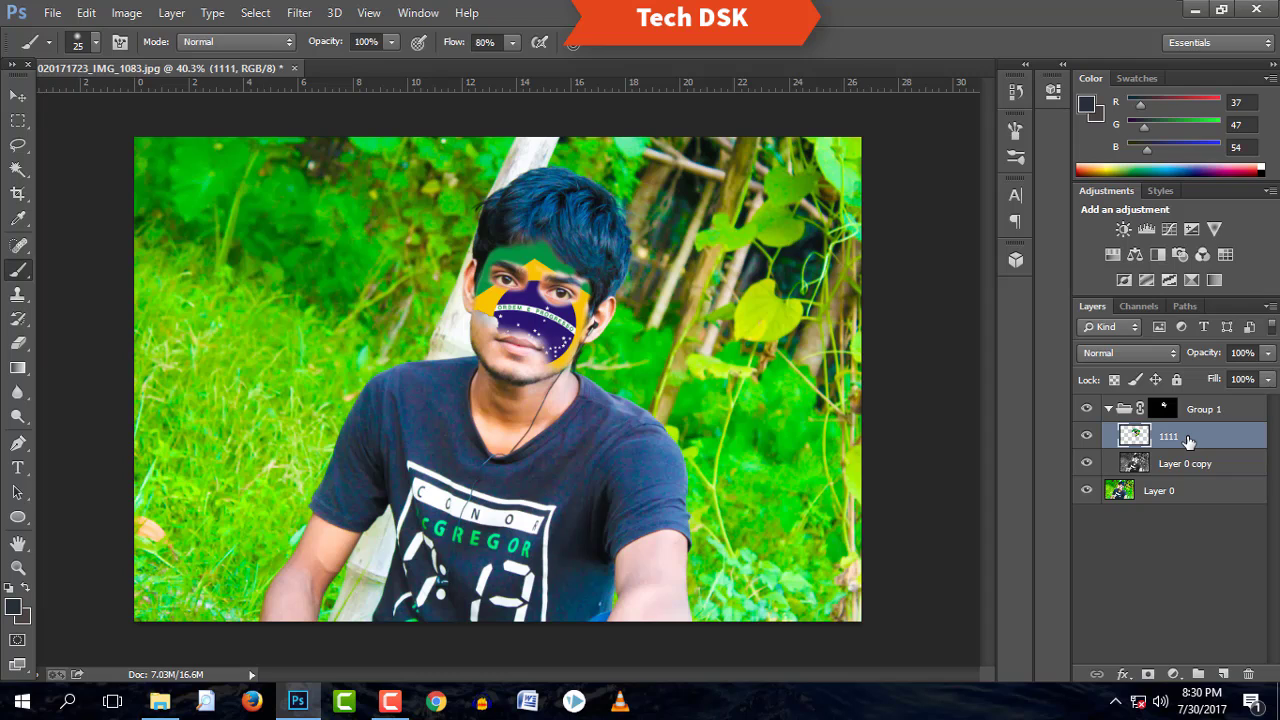
key("ctrl+t")
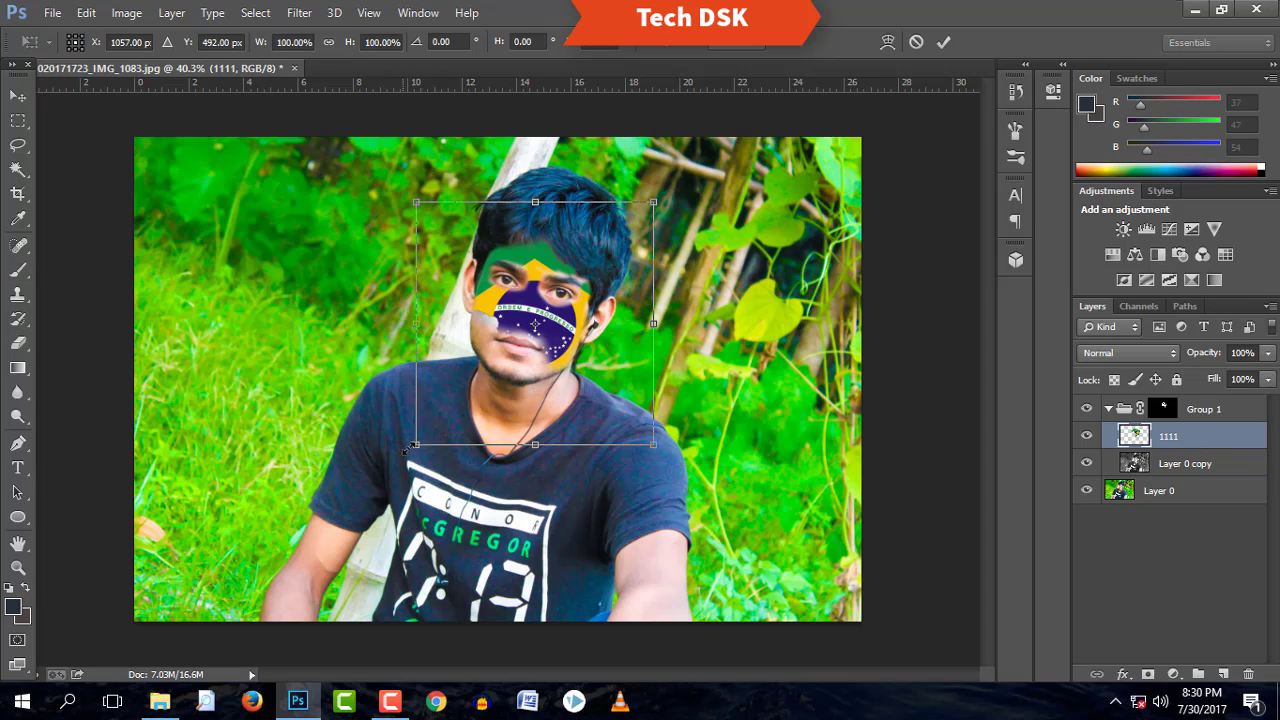
left_click_drag(411, 452, 414, 474)
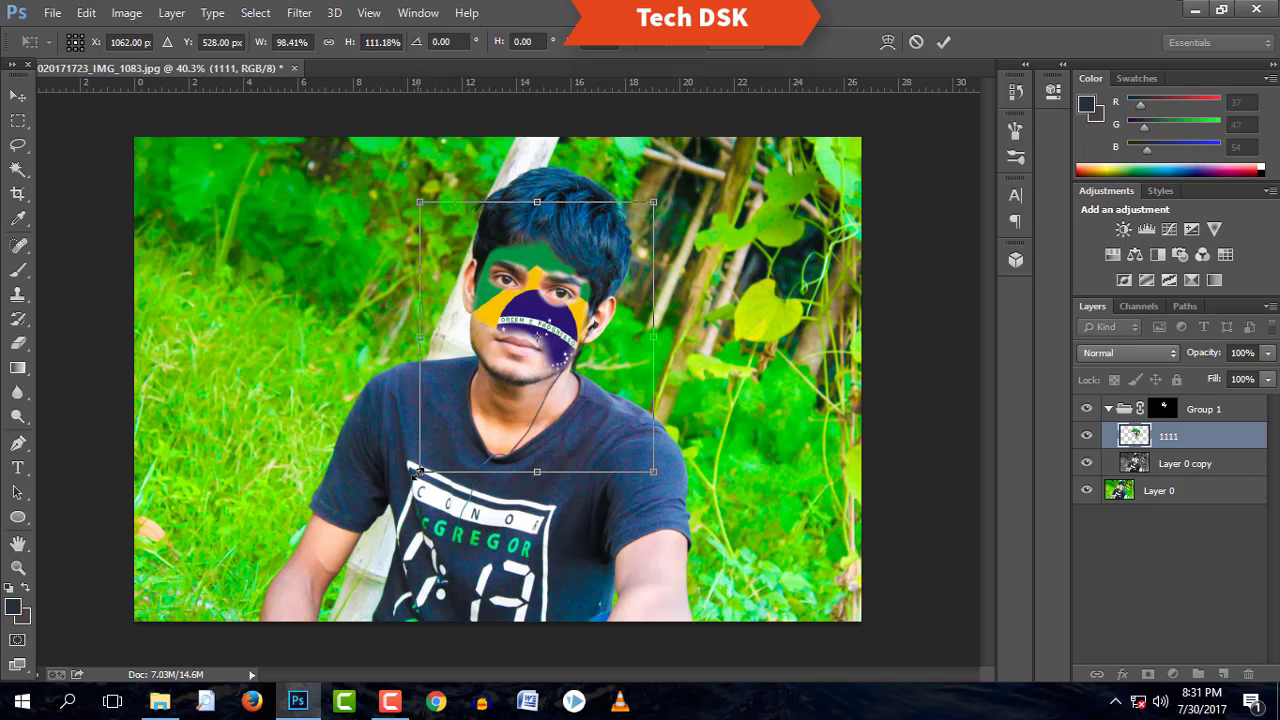
key("Return")
key("b")
- Reduce the brush to 10 px and paint white on the Group 1 mask to extend the green above the eyebrow nearer the earphone
scroll(494, 404, "up", 3)
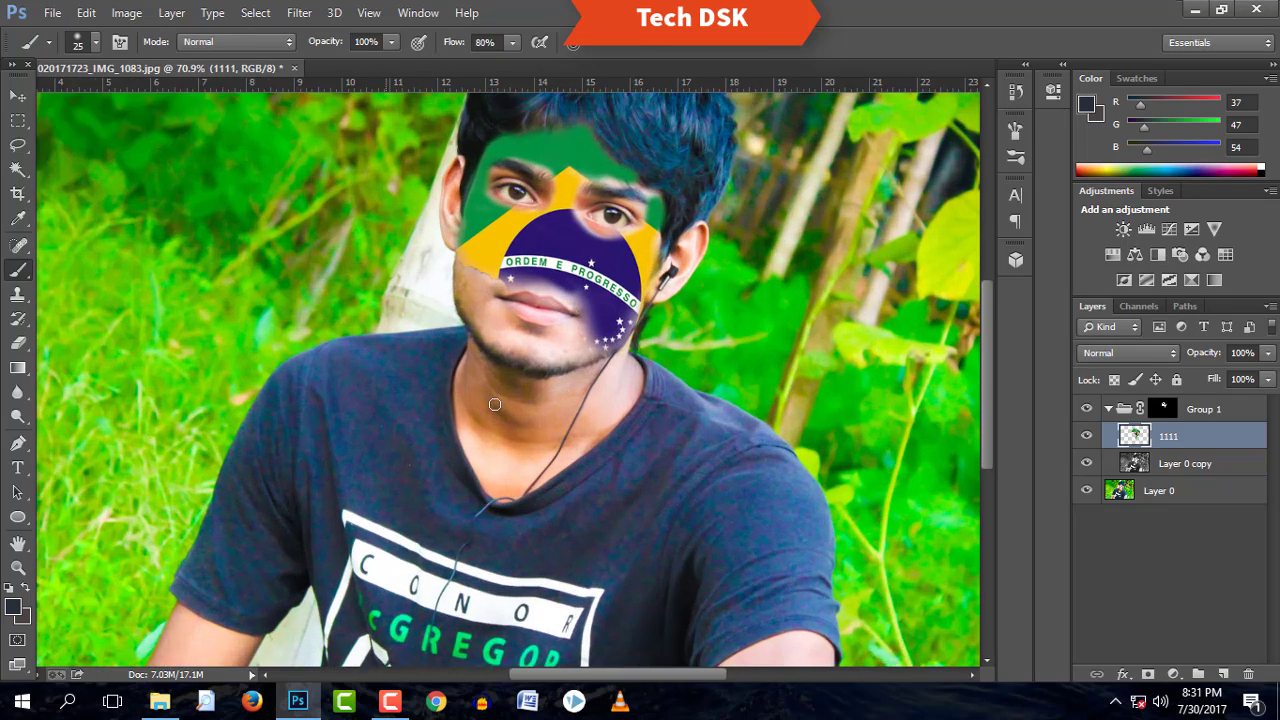
scroll(494, 404, "up", 4)
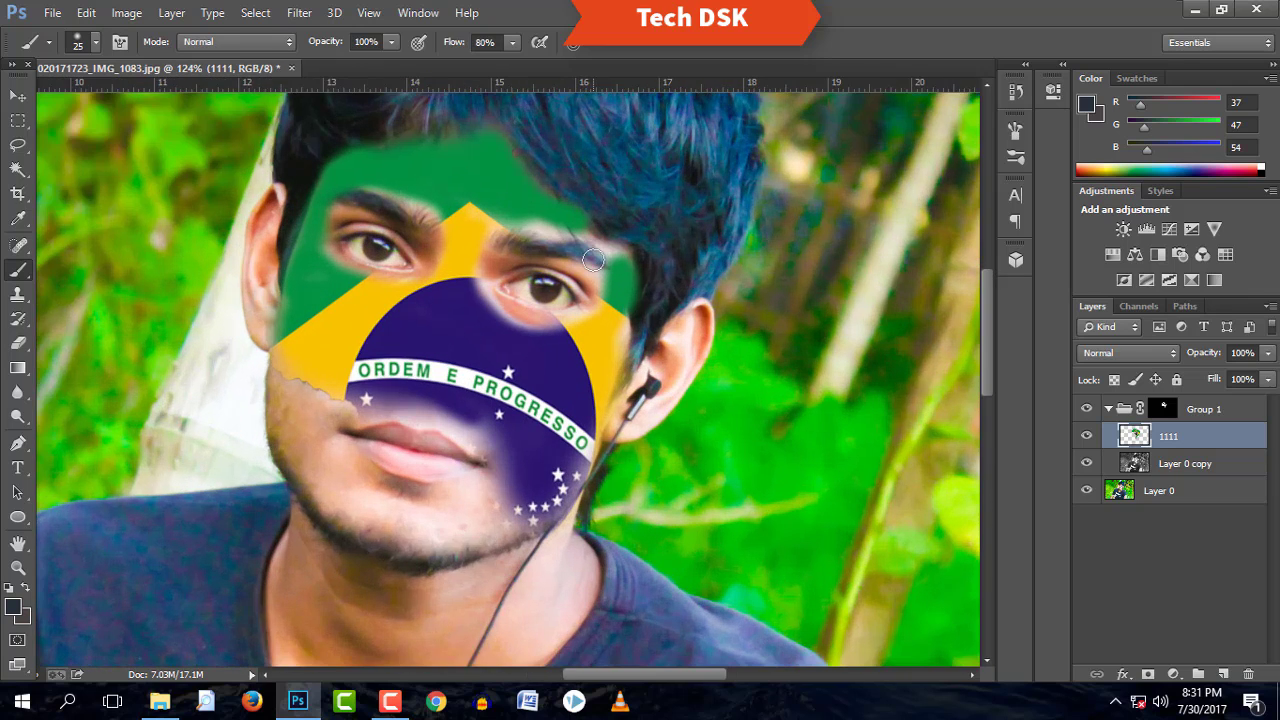
scroll(593, 260, "up", 2)
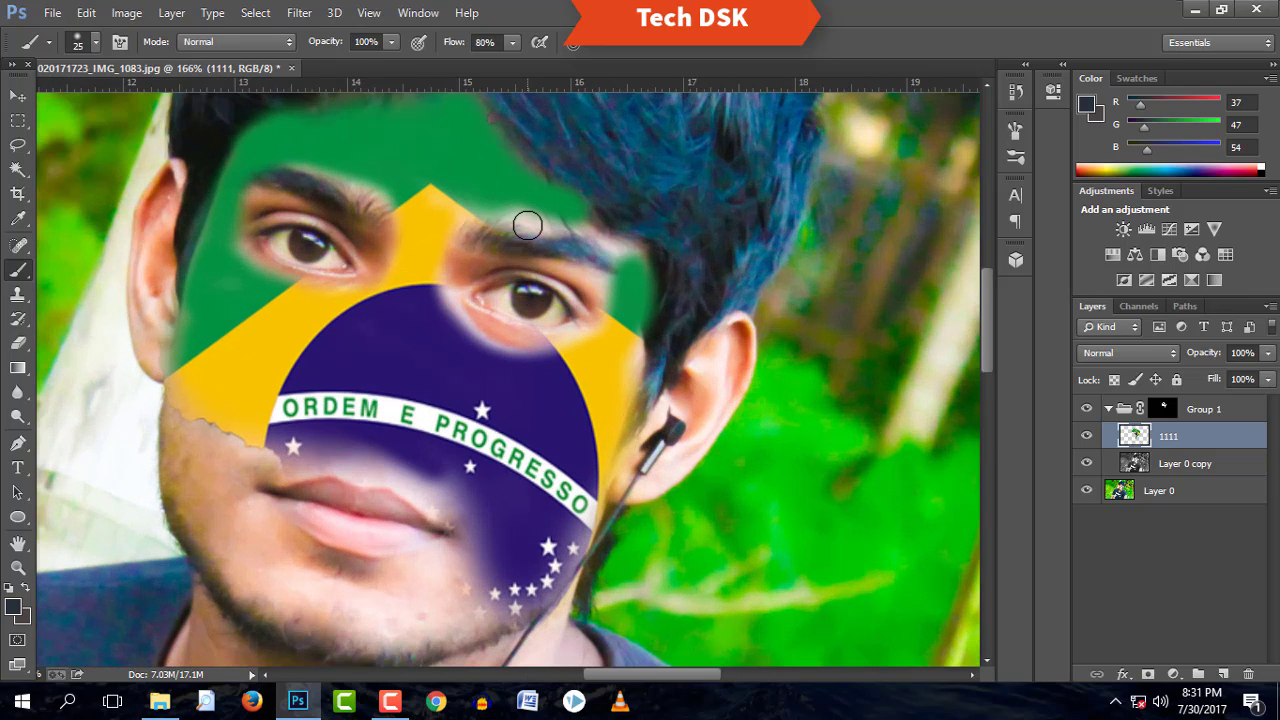
key("bracketleft")
key("bracketleft")
left_click(1170, 409)
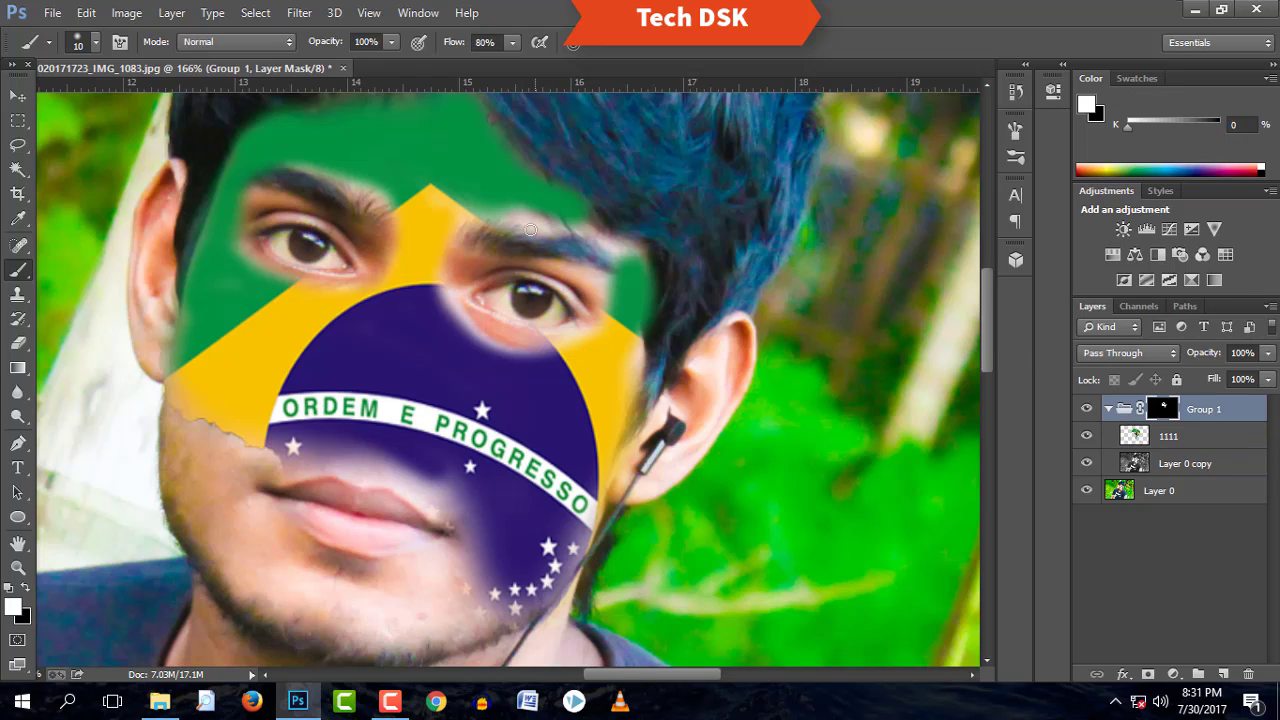
key("ctrl+z")
mouse_move(518, 214)
left_mouse_down()
mouse_move(629, 250)
mouse_move(498, 216)
mouse_move(621, 248)
mouse_move(592, 229)
mouse_move(619, 235)
mouse_move(646, 253)
mouse_move(605, 244)
left_mouse_up()
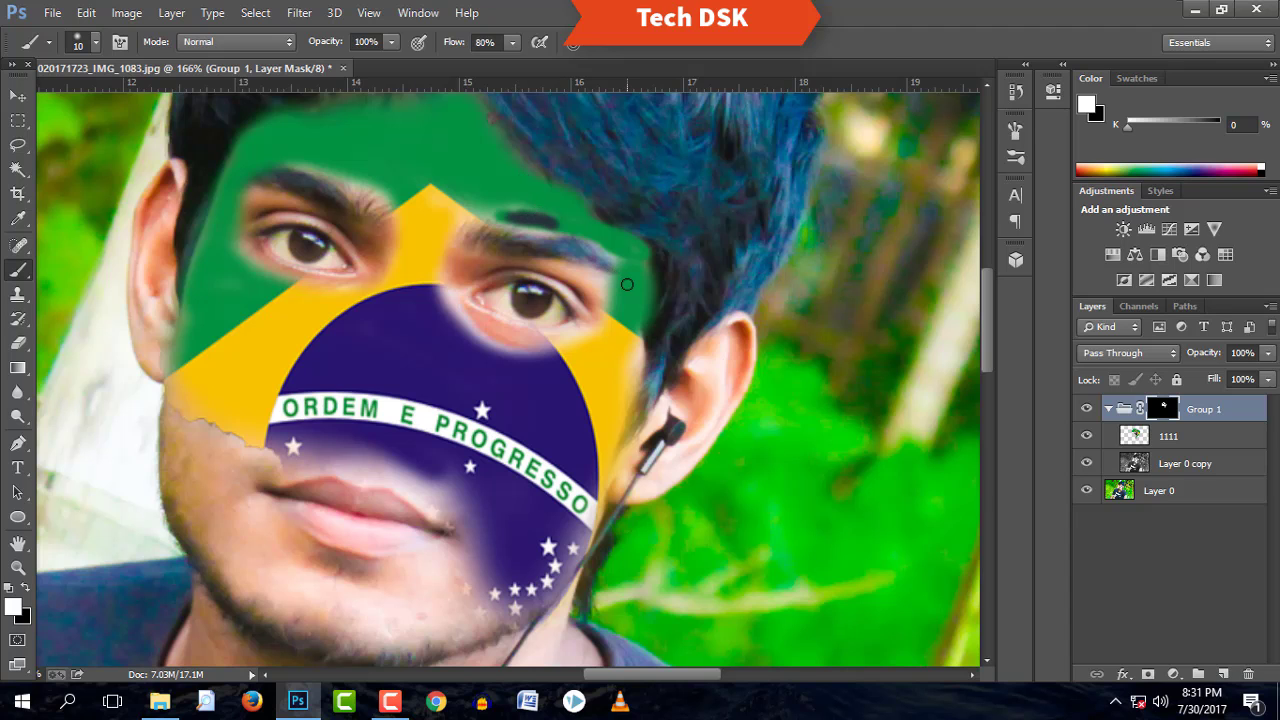
key("ctrl+t")
key("ctrl+0")
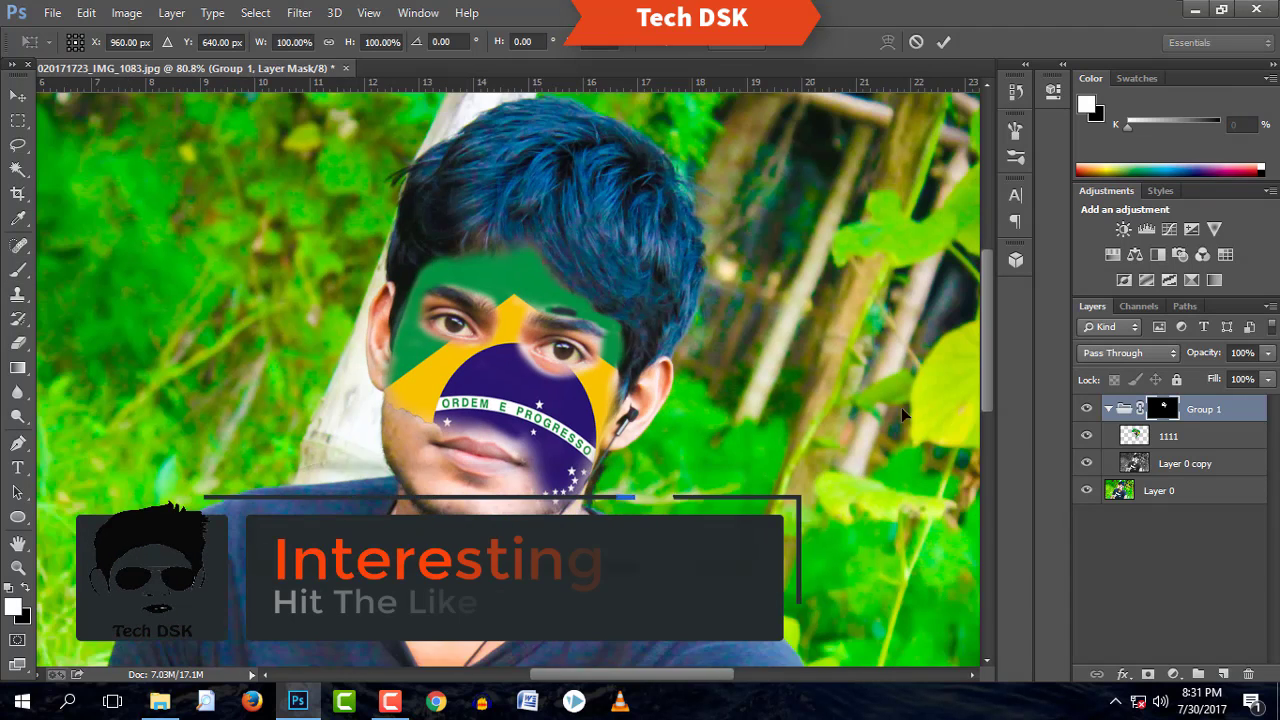
key("Escape")
- Stretch flag layer 1111 slightly taller with Free Transform by extending only its lower edge
left_click(1184, 440)
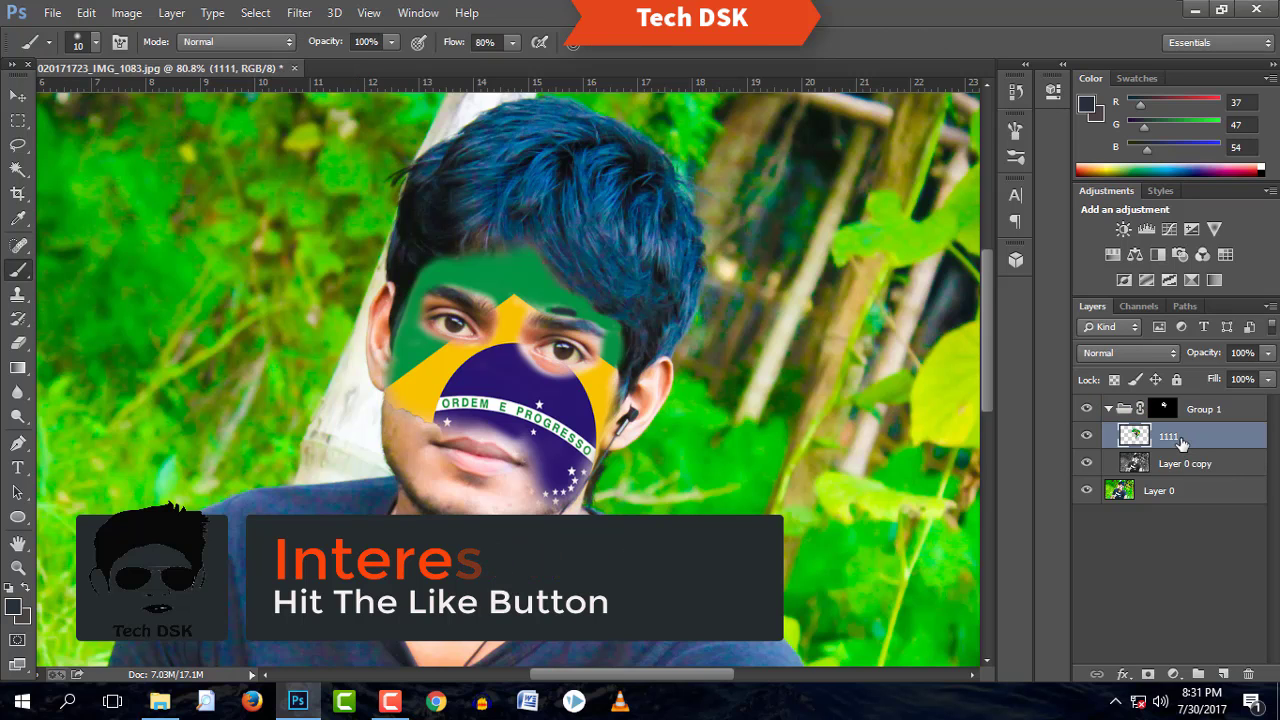
key("ctrl+t")
key("ctrl+0")
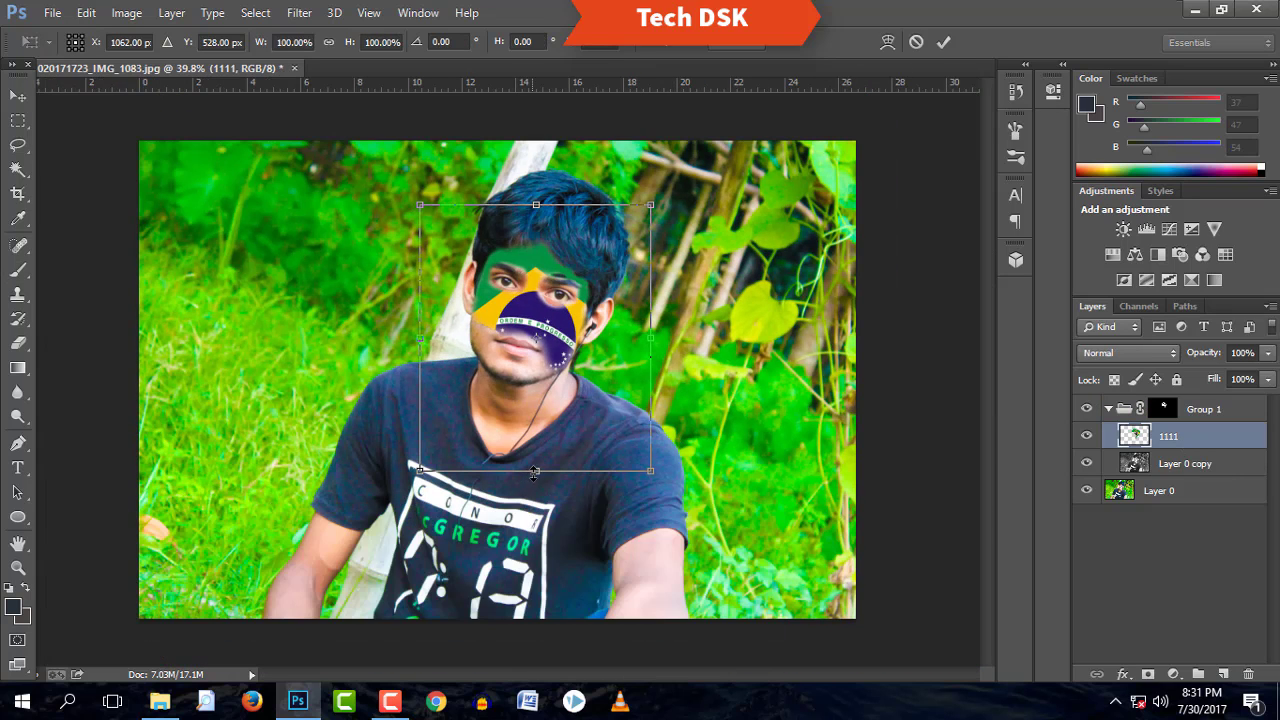
left_click_drag(535, 472, 535, 492)
scroll(702, 345, "up", 3)
key("Return")
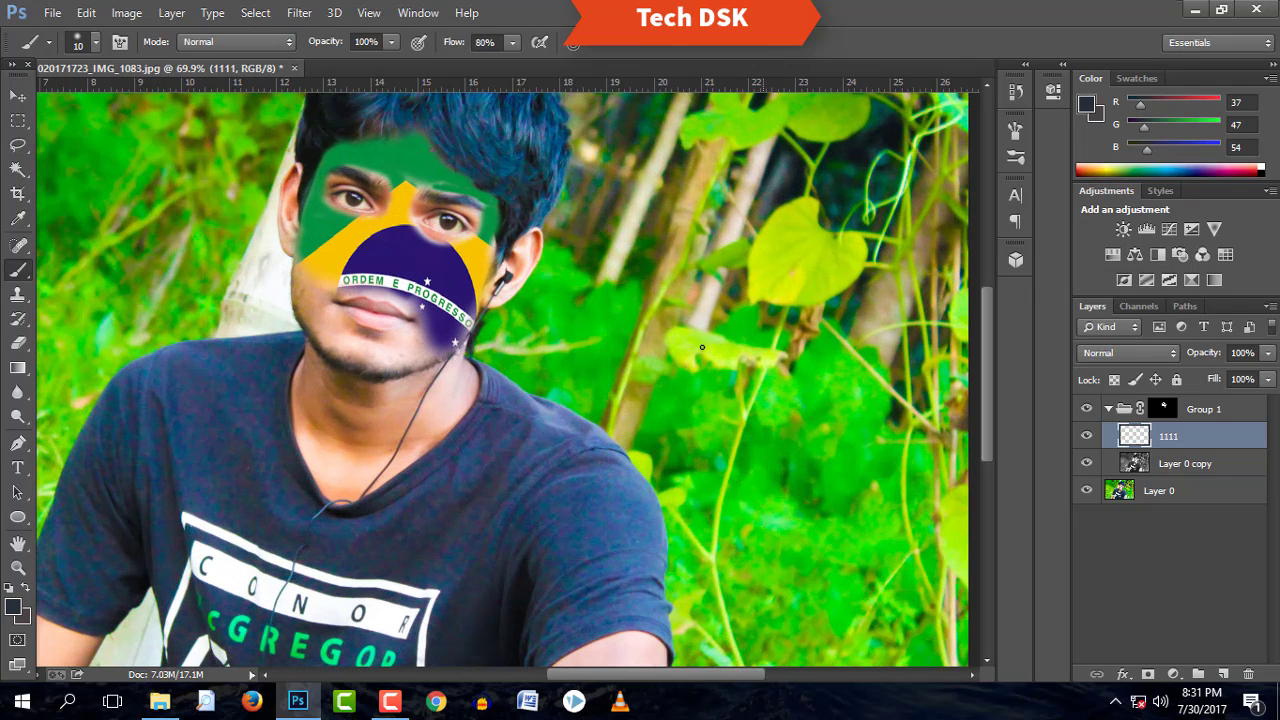
- Paint white on the Group 1 mask with the 10 px brush to fill the flag gaps above the eyebrow, along the hairline and at the cheek edge
scroll(575, 263, "up", 3)
left_click_drag(561, 268, 600, 423)
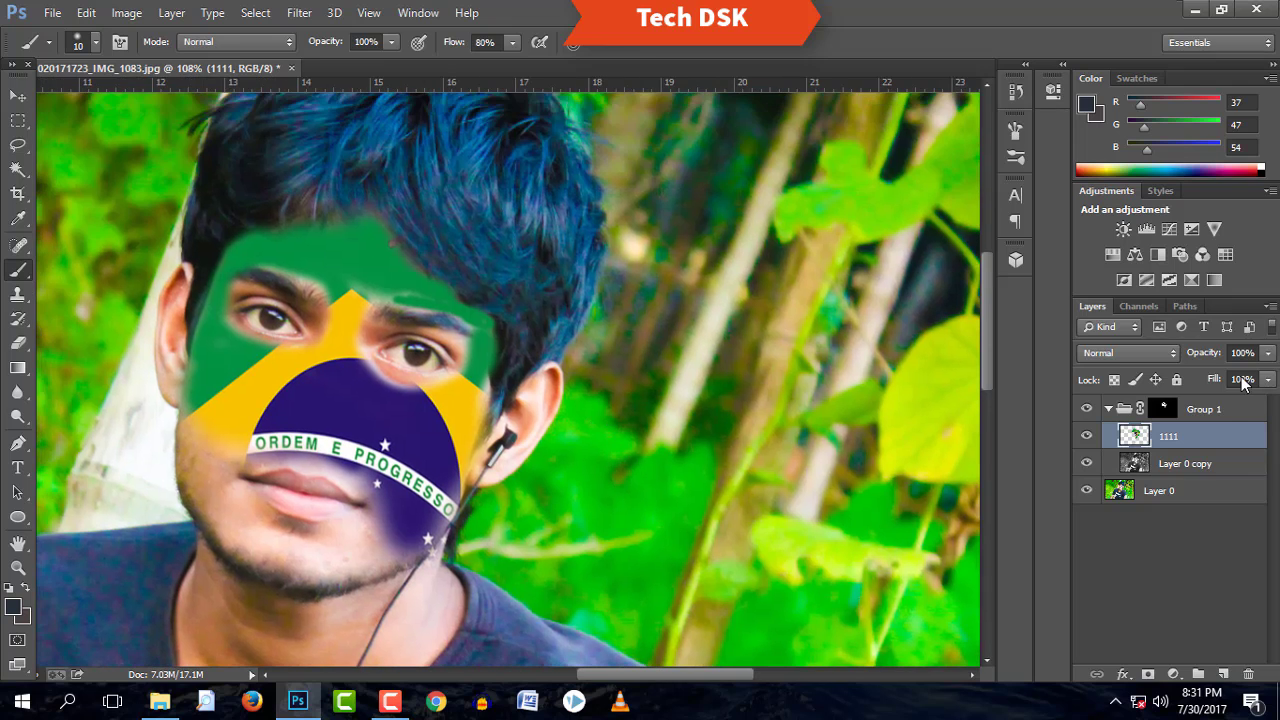
left_click(1163, 408)
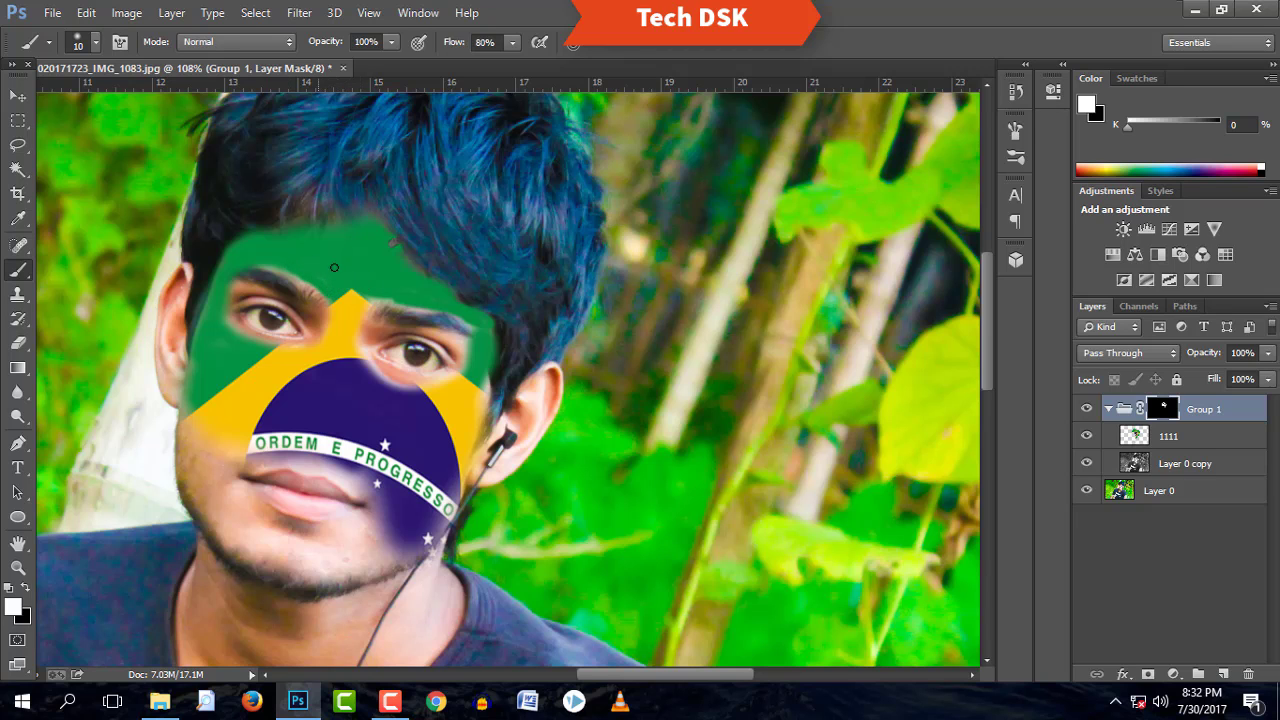
scroll(456, 326, "down", 2)
scroll(450, 364, "up", 2)
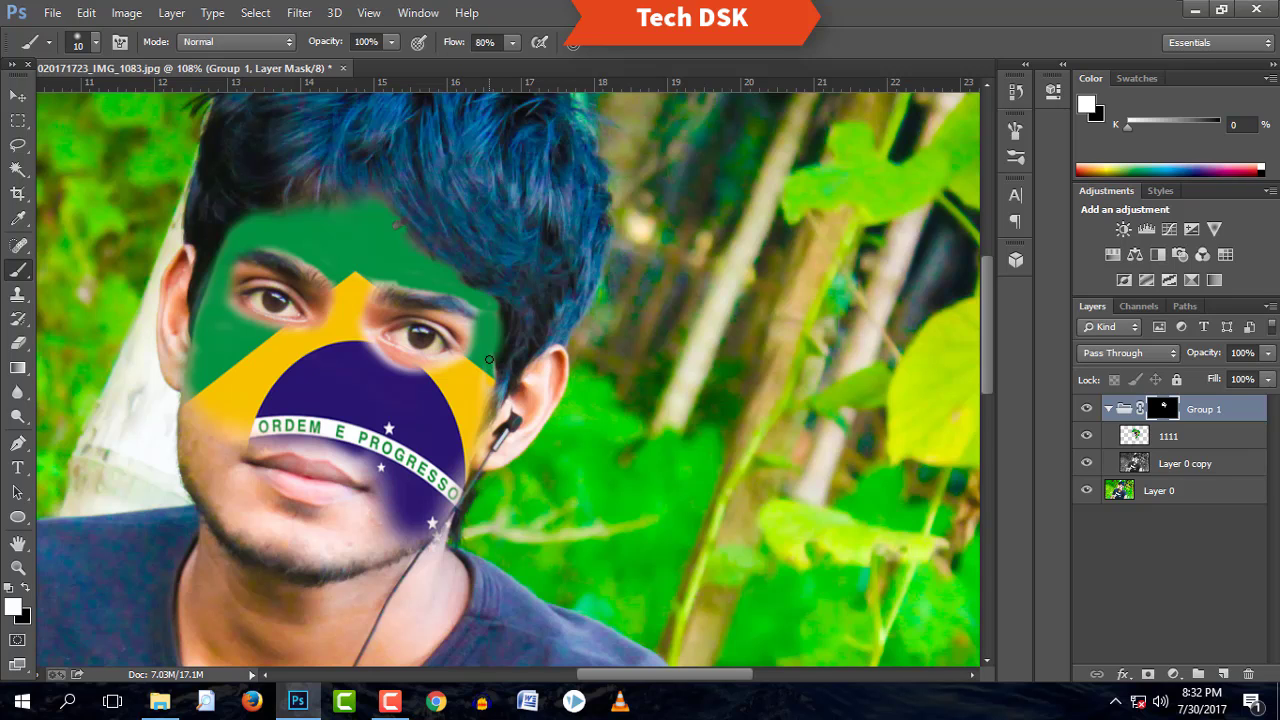
scroll(465, 405, "down", 1)
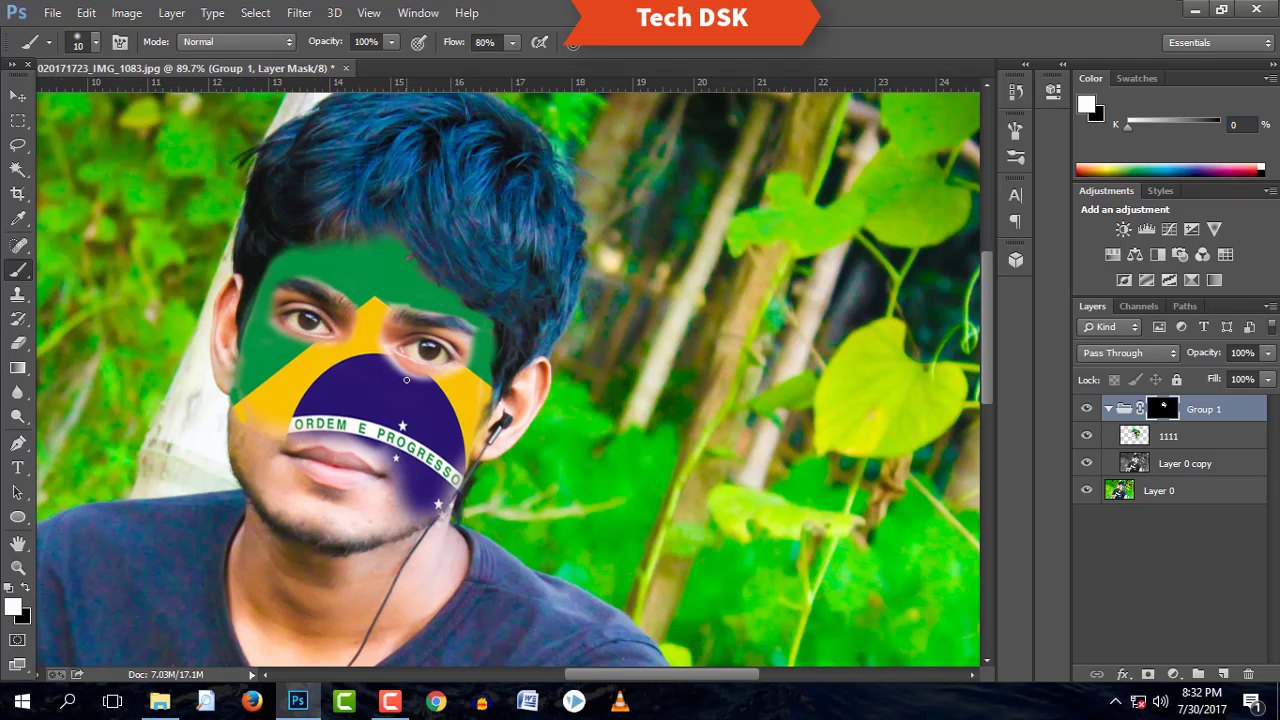
scroll(407, 380, "up", 3)
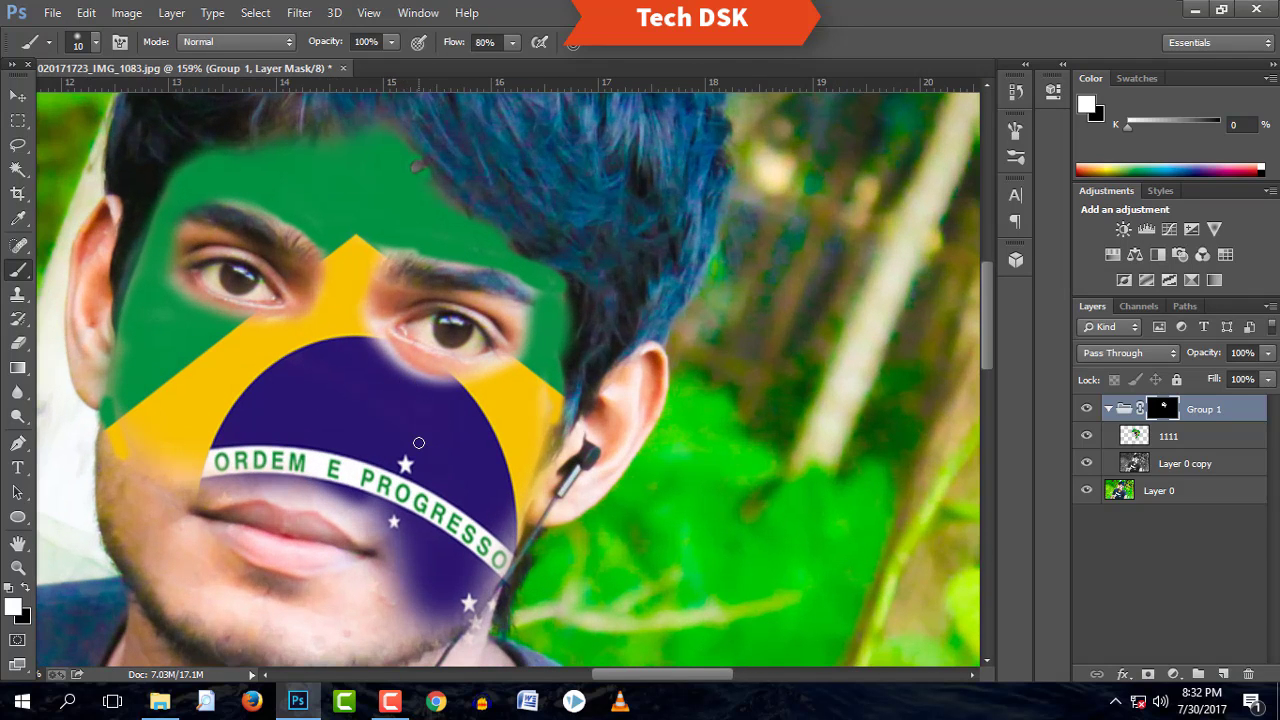
scroll(419, 443, "down", 1)
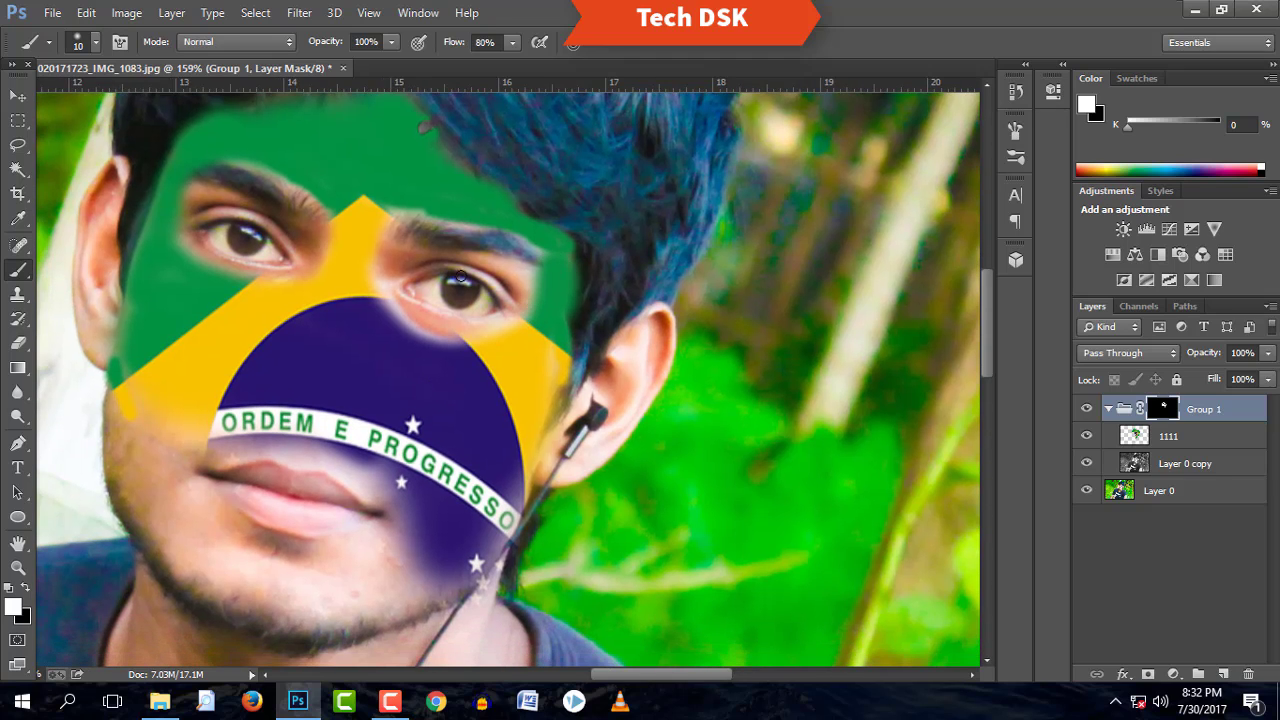
- Paint white on the Group 1 mask to bring the blue and yellow flag areas closer beneath the eye nearer the earphone
left_click_drag(333, 302, 380, 376)
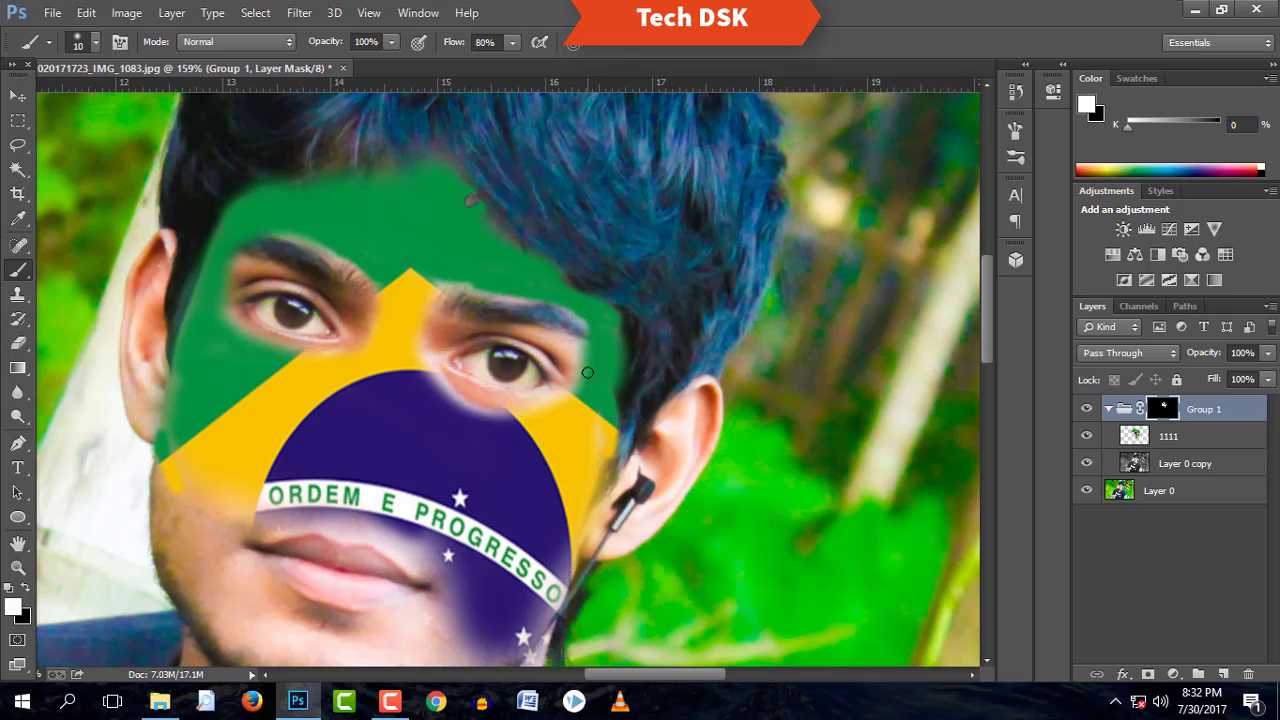
mouse_move(536, 406)
left_mouse_down()
mouse_move(442, 385)
mouse_move(474, 417)
mouse_move(506, 421)
left_mouse_up()
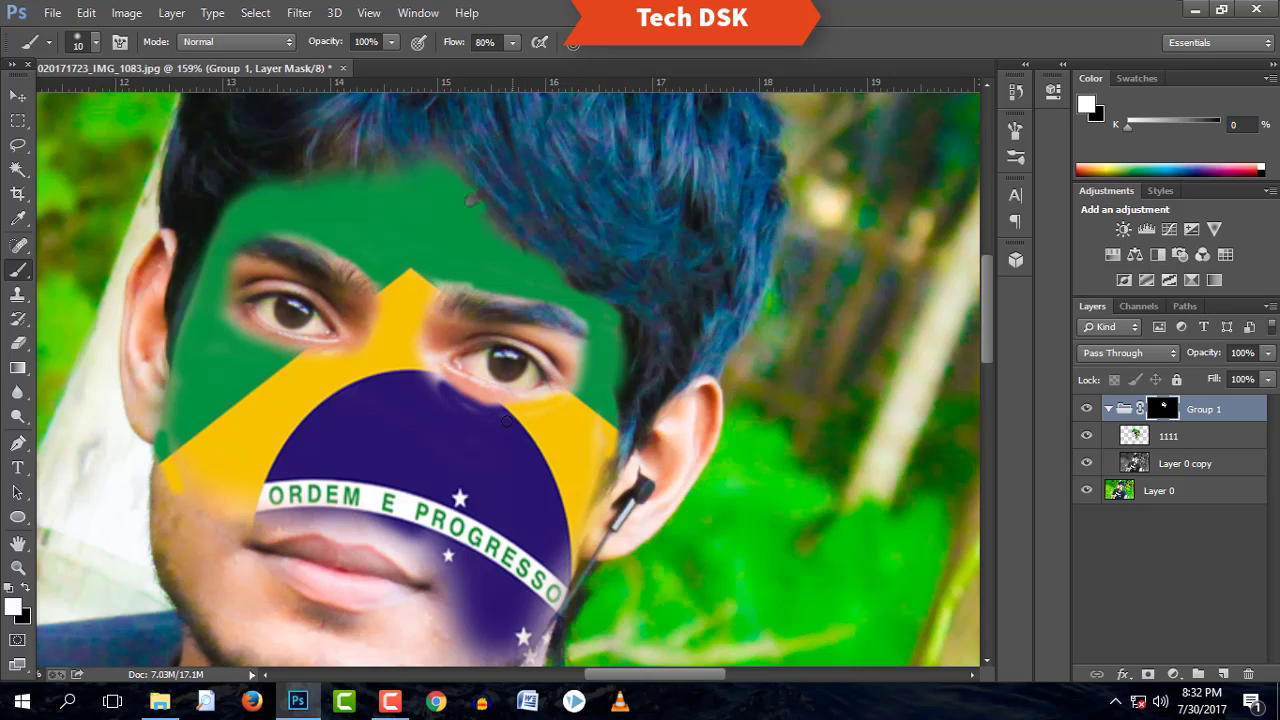
mouse_move(430, 382)
left_mouse_down()
mouse_move(502, 415)
mouse_move(434, 378)
left_mouse_up()
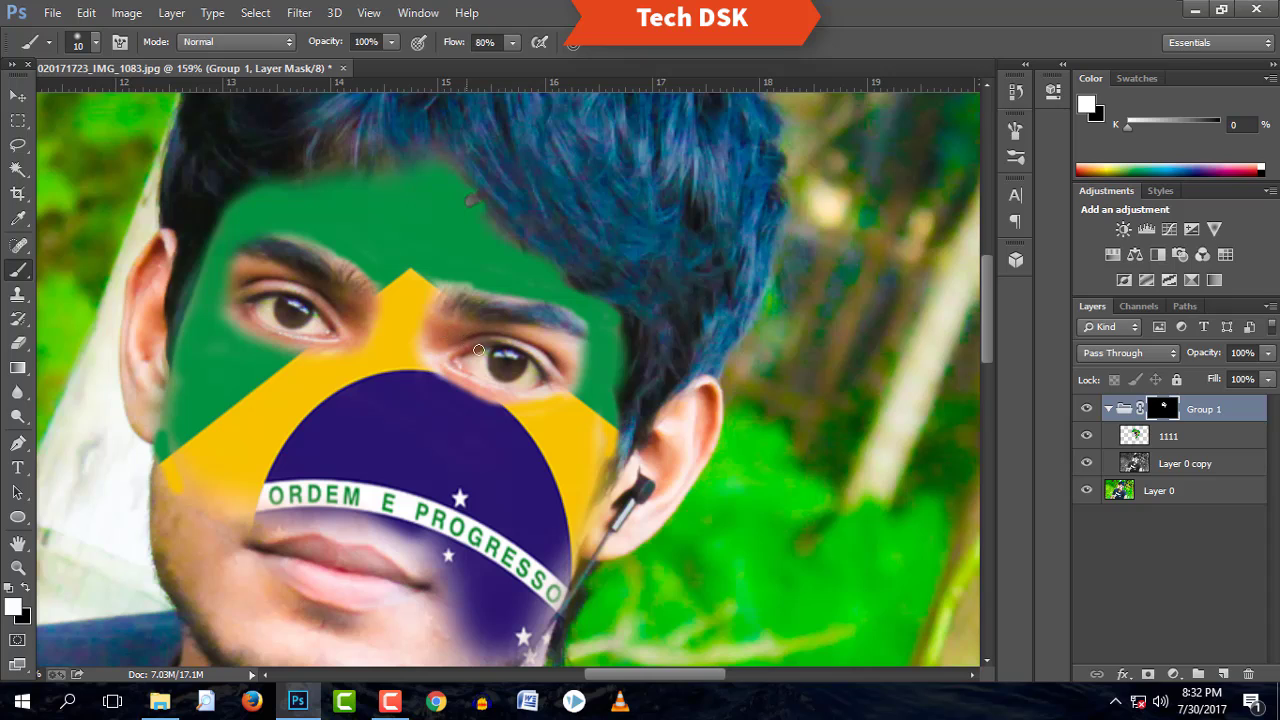
- Brush white over the eye nearer the earphone on the Group 1 mask and clear it again by painting black
mouse_move(469, 363)
left_mouse_down()
mouse_move(529, 341)
mouse_move(500, 361)
left_mouse_up()
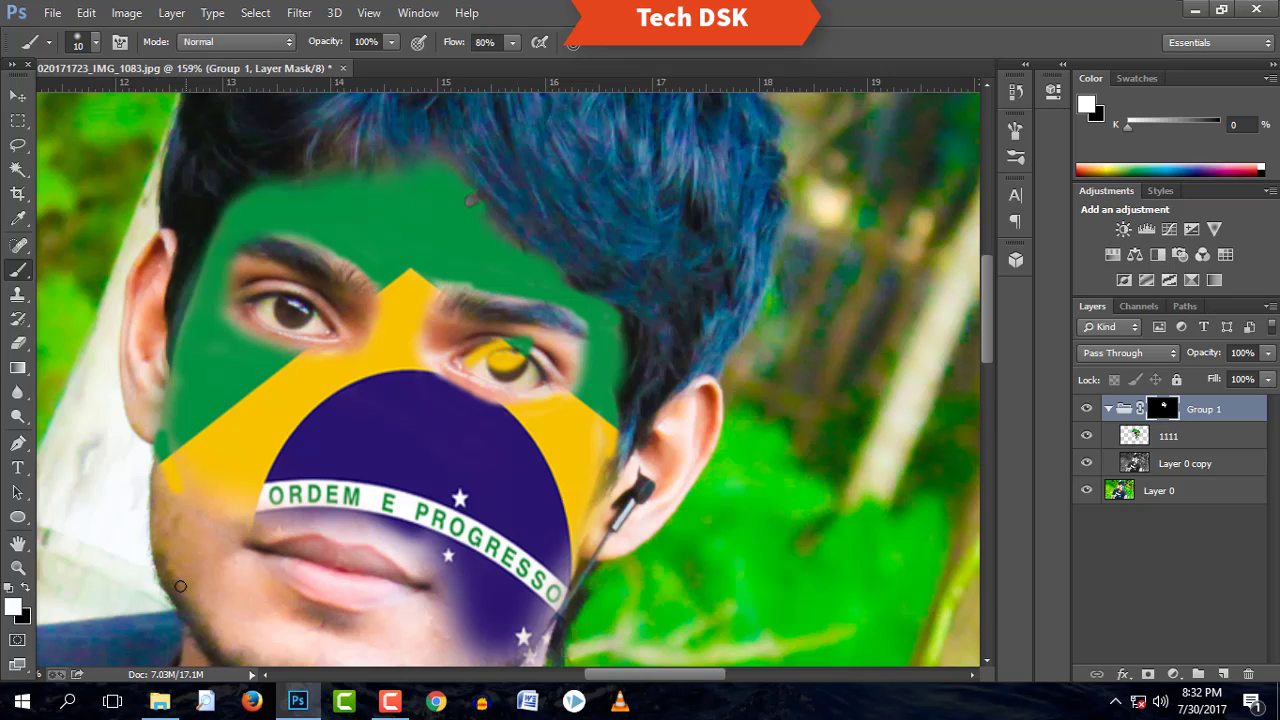
left_click(28, 591)
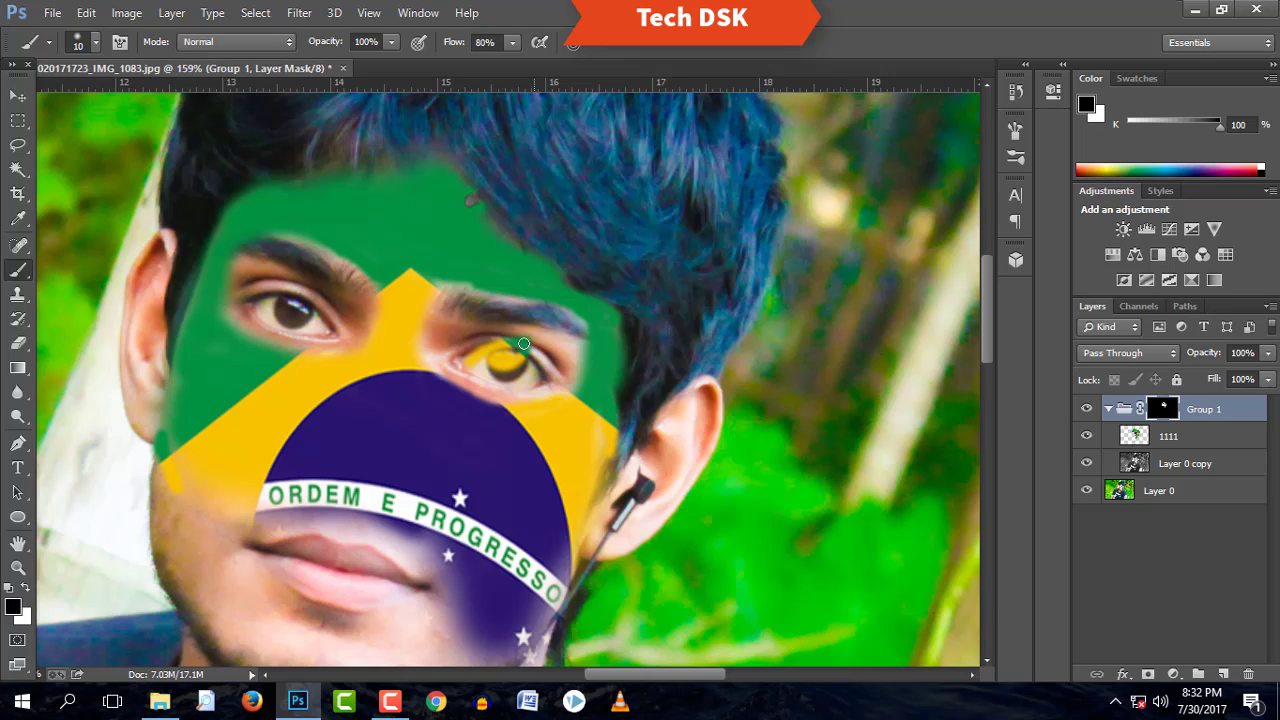
mouse_move(523, 344)
left_mouse_down()
mouse_move(495, 352)
mouse_move(530, 362)
mouse_move(497, 368)
mouse_move(521, 369)
mouse_move(480, 358)
mouse_move(497, 345)
mouse_move(540, 350)
mouse_move(523, 345)
left_mouse_up()
scroll(498, 312, "down", 6)
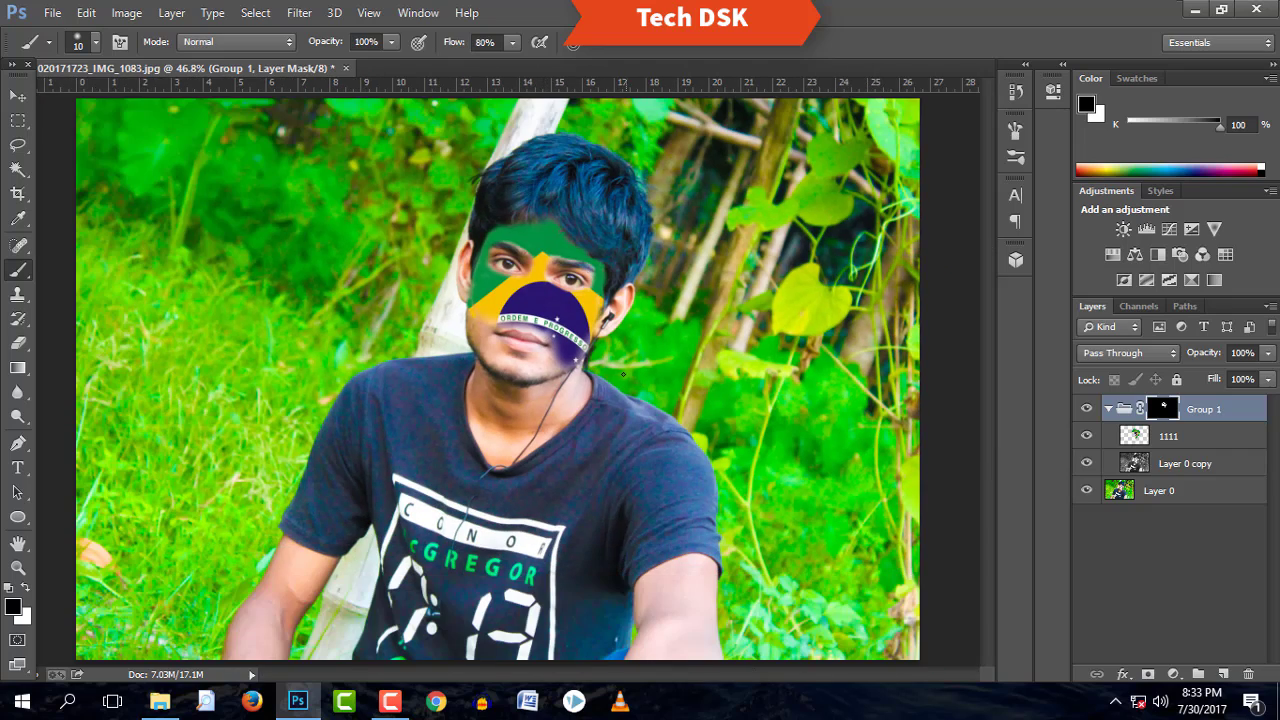
scroll(613, 368, "up", 5)
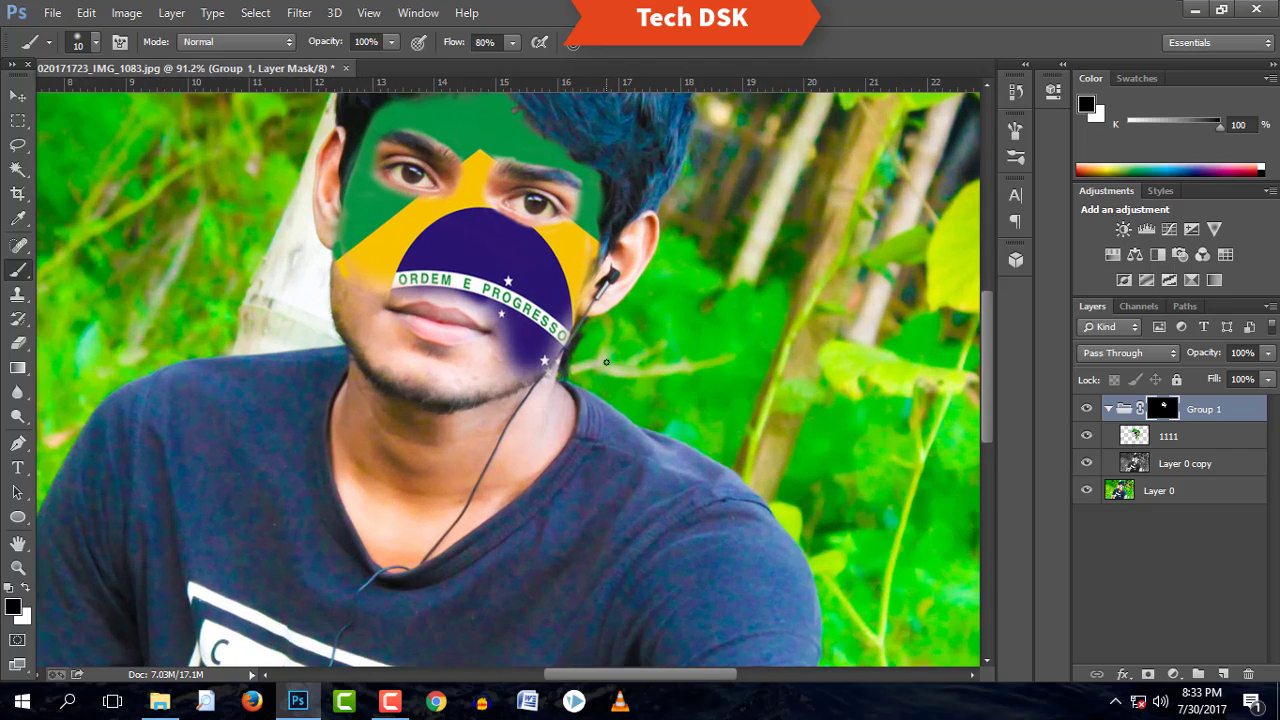
scroll(560, 335, "down", 3)
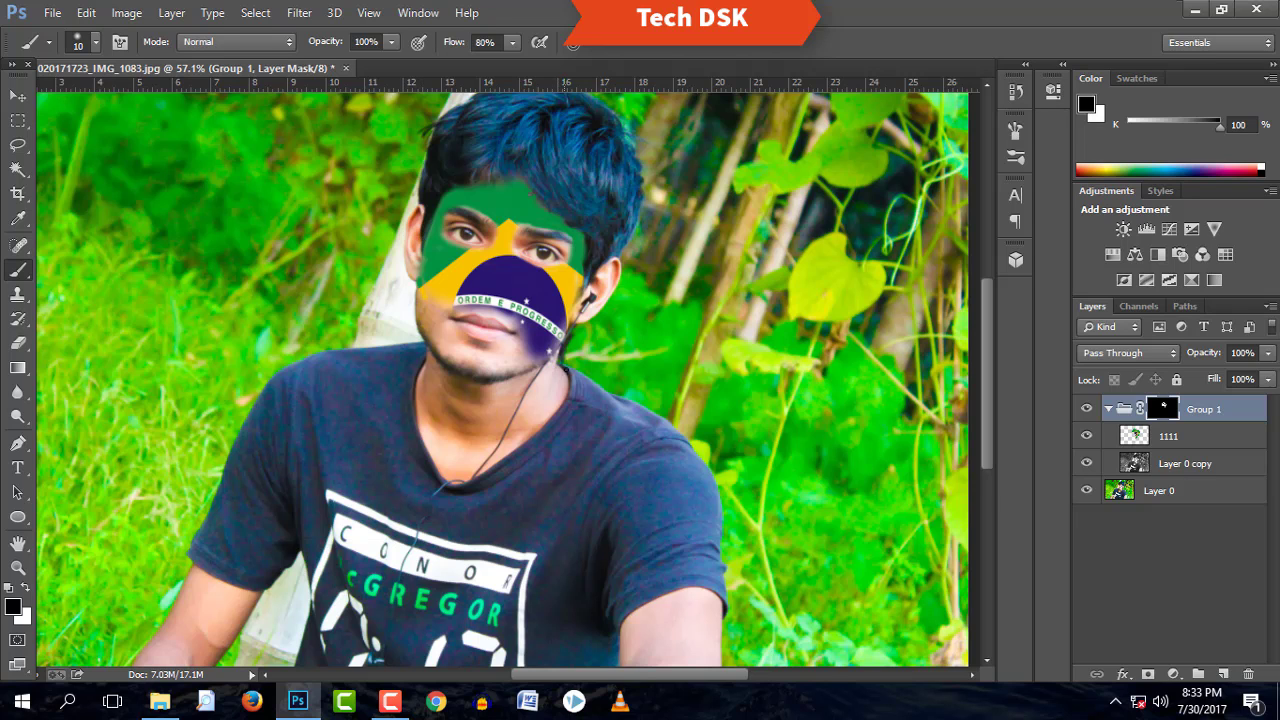
scroll(477, 392, "down", 2)
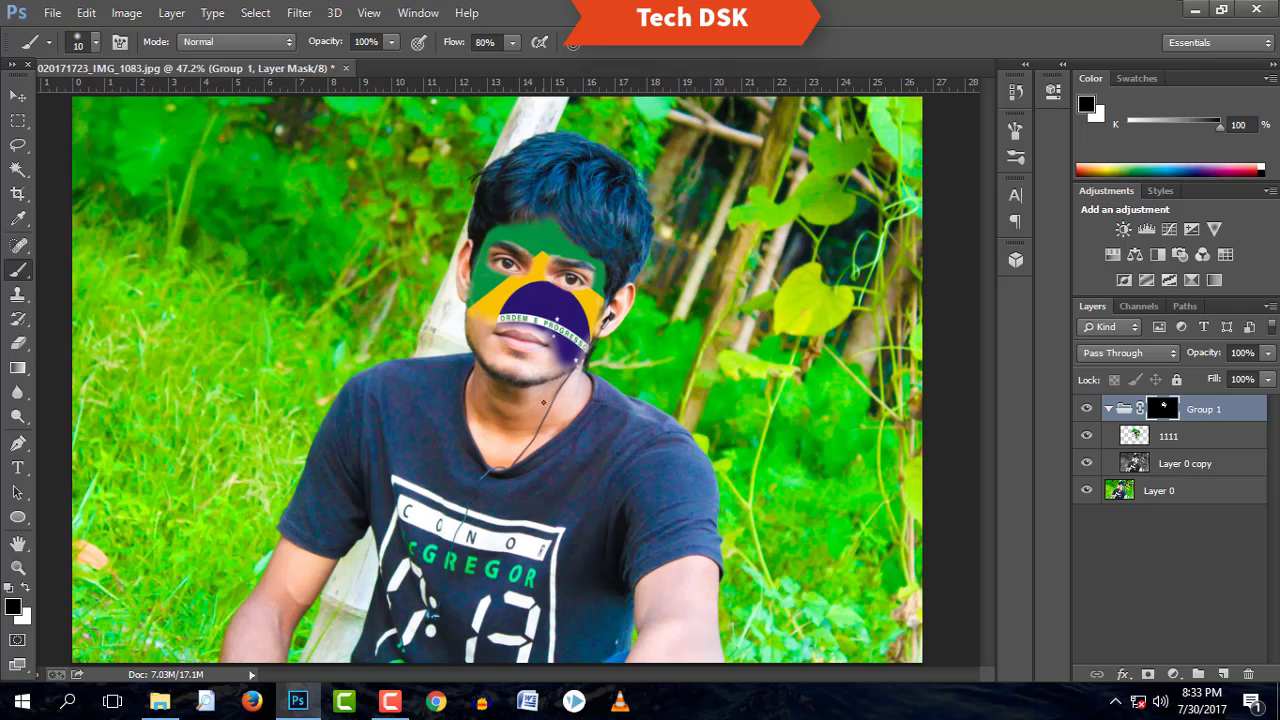
scroll(543, 402, "up", 2)
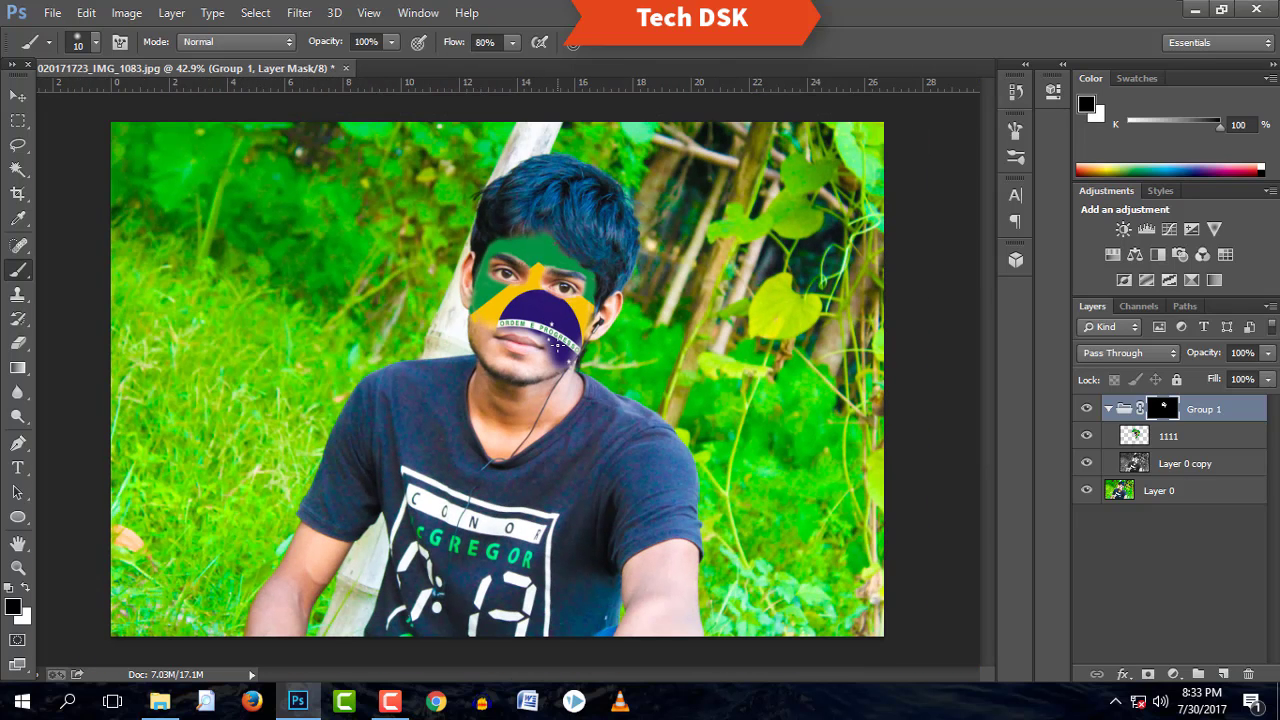